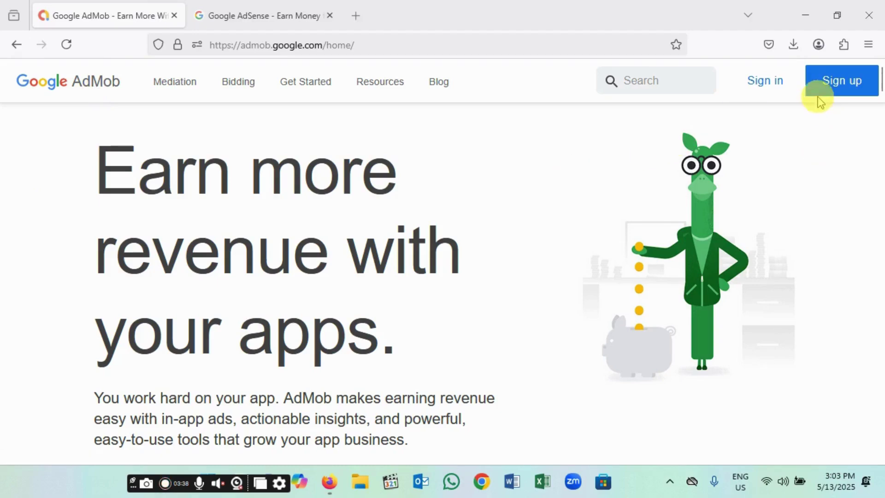
- Begin Google sign-in on both the AdMob and the AdSense landing pages
{"action": "left_click", "coordinate": [778, 92]}
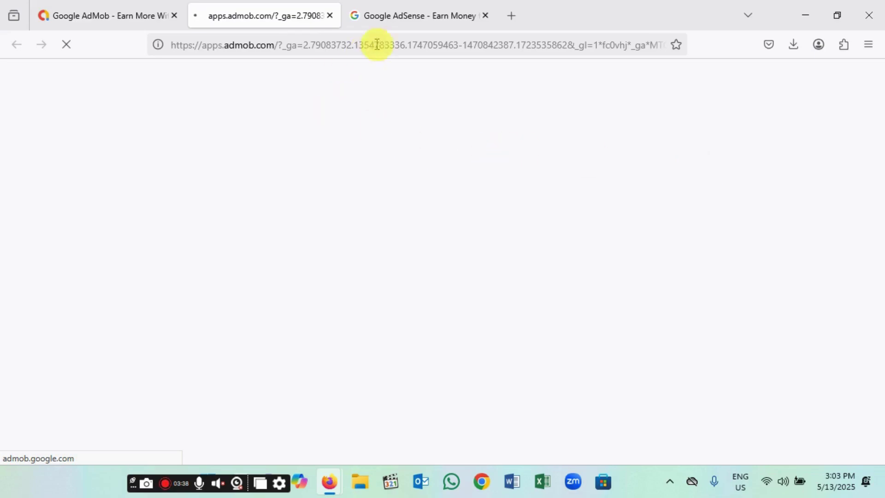
{"action": "left_click", "coordinate": [396, 21]}
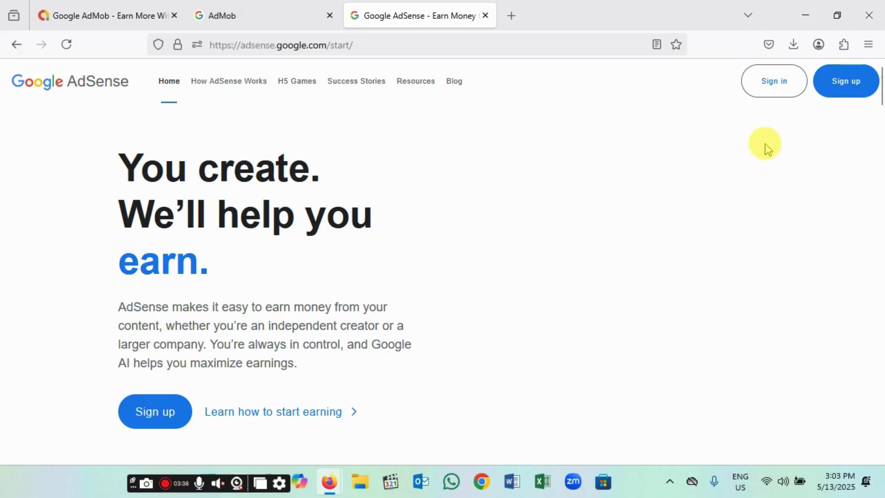
{"action": "left_click", "coordinate": [781, 100]}
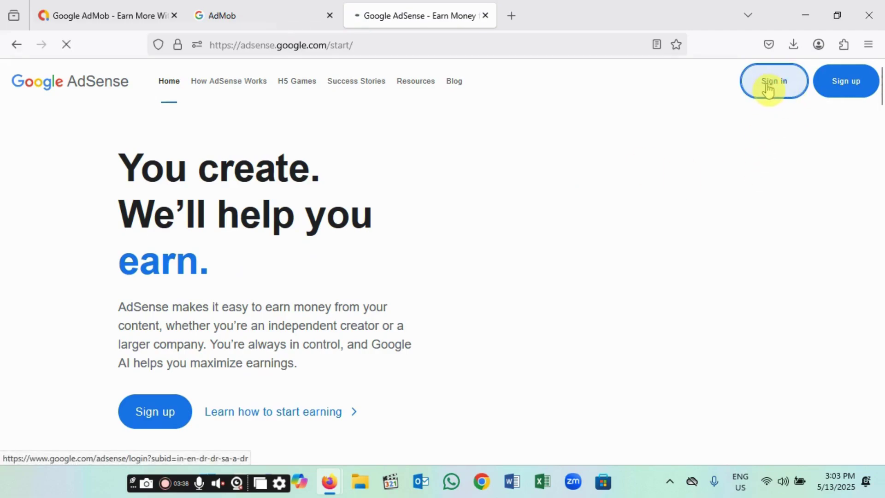
- Choose the Google account and submit the password to sign in to AdMob
{"action": "left_click", "coordinate": [261, 18]}
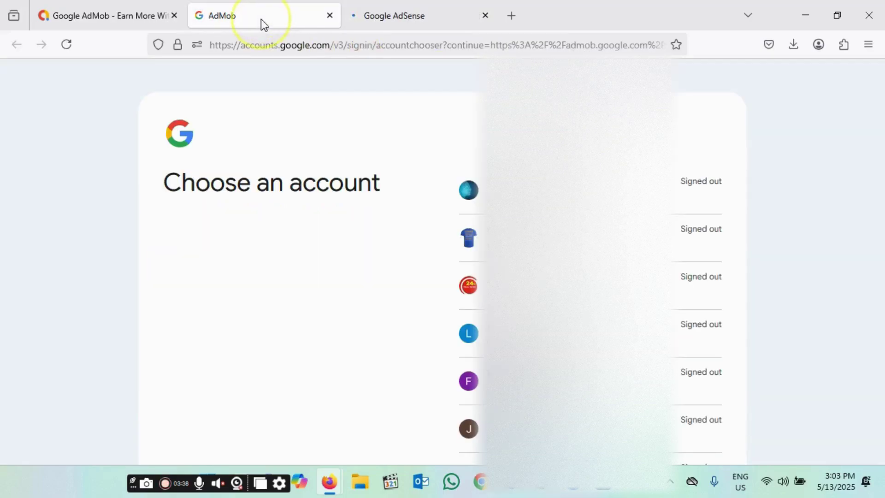
{"action": "scroll", "coordinate": [590, 299], "scroll_direction": "down", "scroll_amount": 5}
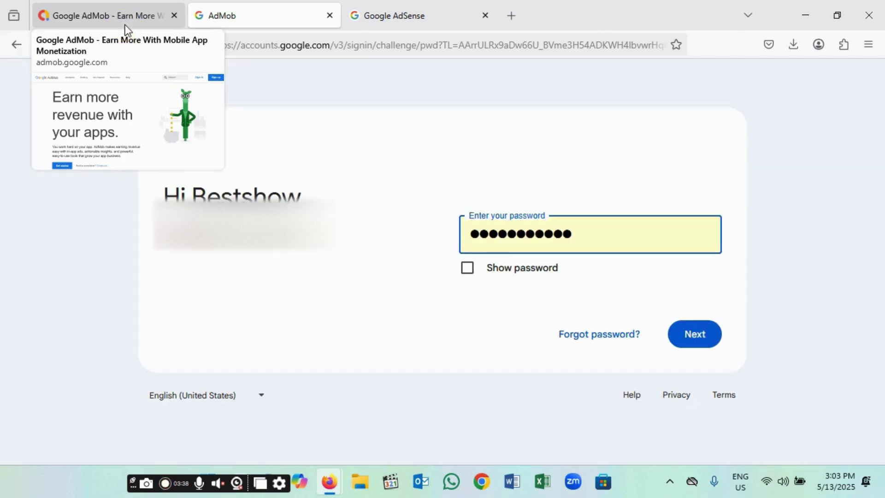
{"action": "left_click", "coordinate": [691, 340]}
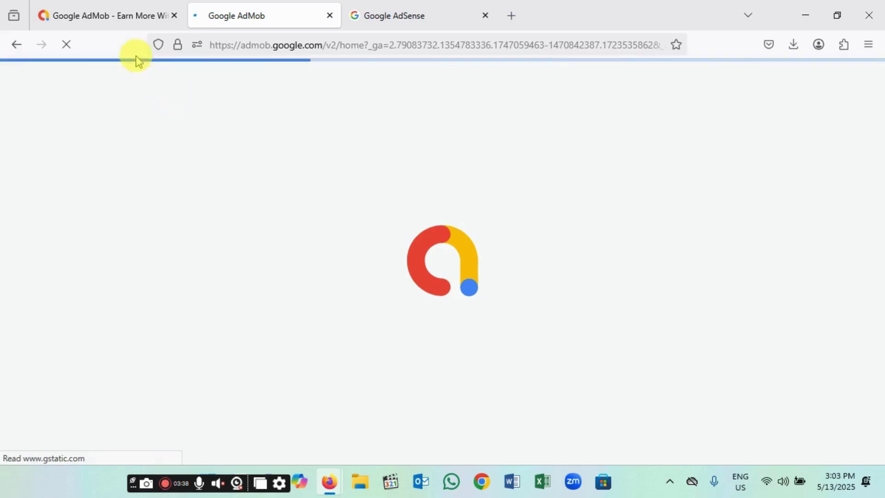
- Close the old AdMob landing tab and pick the account for AdSense sign-in
{"action": "left_click", "coordinate": [148, 17]}
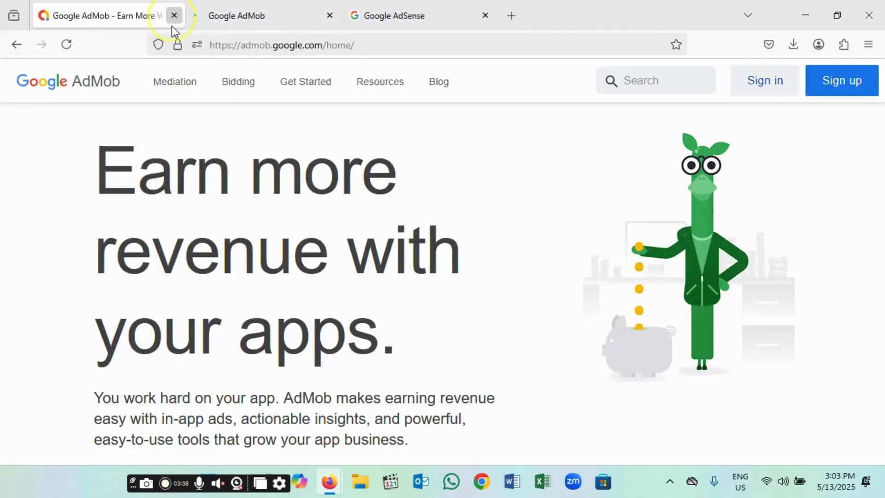
{"action": "left_click", "coordinate": [175, 15]}
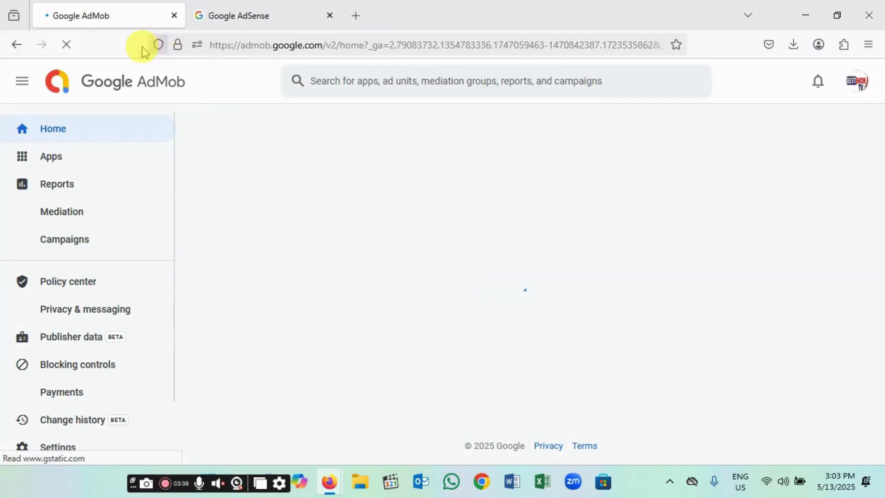
{"action": "left_click", "coordinate": [269, 19]}
{"action": "scroll", "coordinate": [541, 334], "scroll_direction": "down", "scroll_amount": 4}
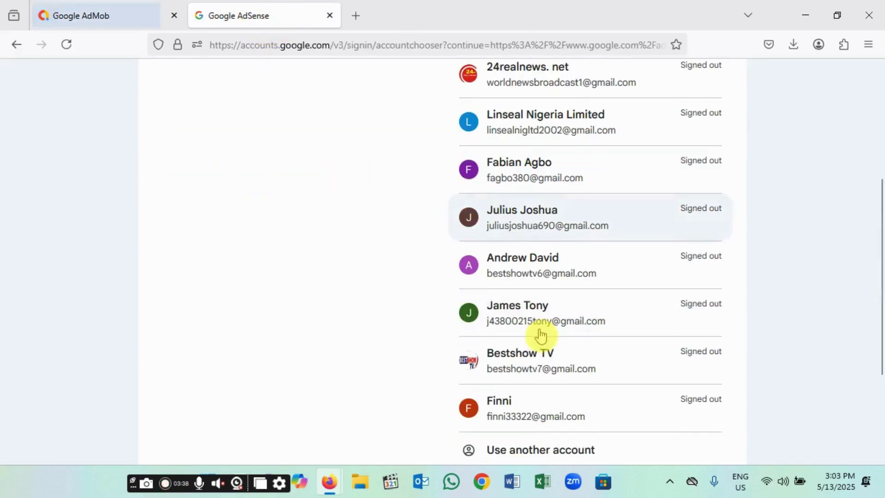
{"action": "left_click", "coordinate": [532, 357]}
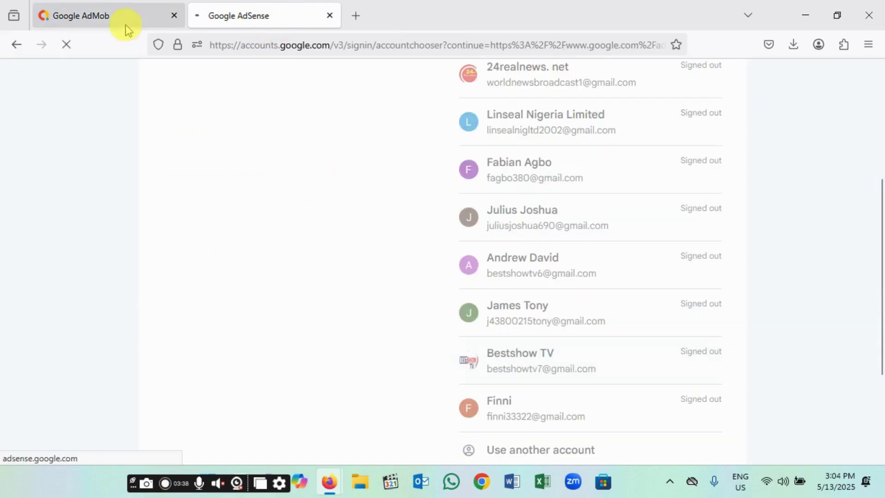
{"action": "left_click", "coordinate": [121, 21]}
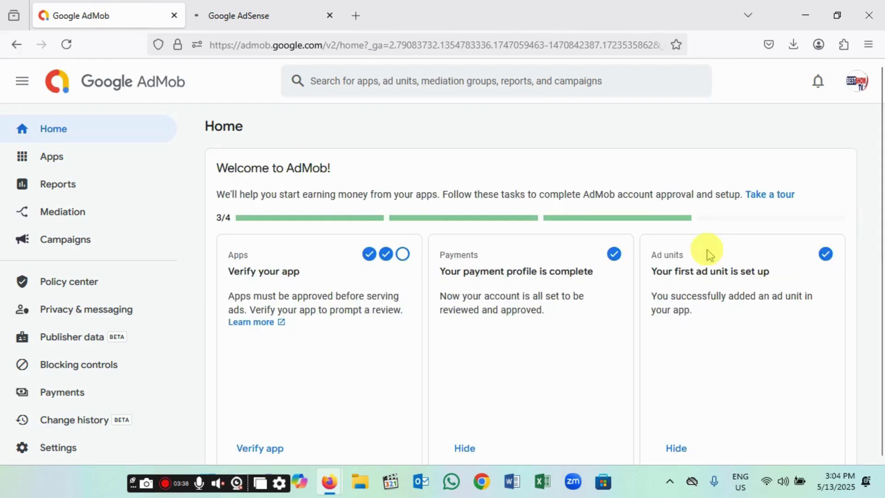
- Scroll the AdMob Home dashboard and highlight the 'Your account is approved' heading
{"action": "scroll", "coordinate": [712, 285], "scroll_direction": "down", "scroll_amount": 3}
{"action": "scroll", "coordinate": [750, 294], "scroll_direction": "down", "scroll_amount": 6}
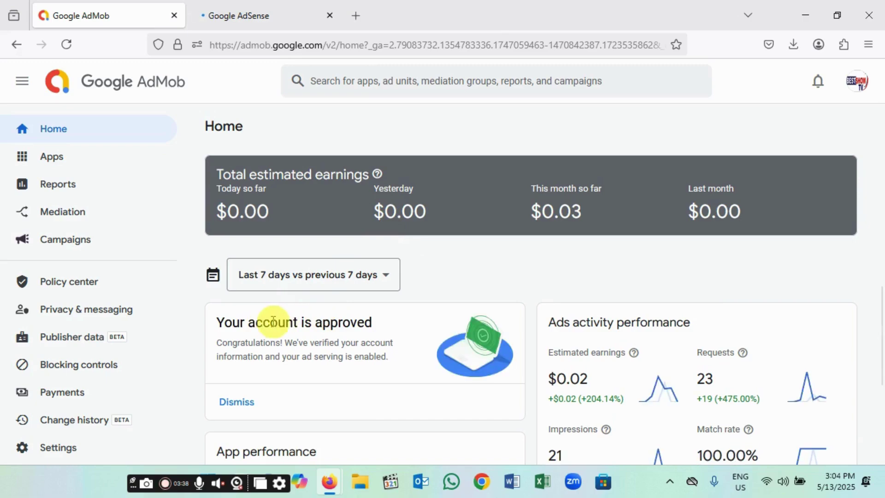
{"action": "left_click_drag", "start_coordinate": [300, 325], "coordinate": [349, 319]}
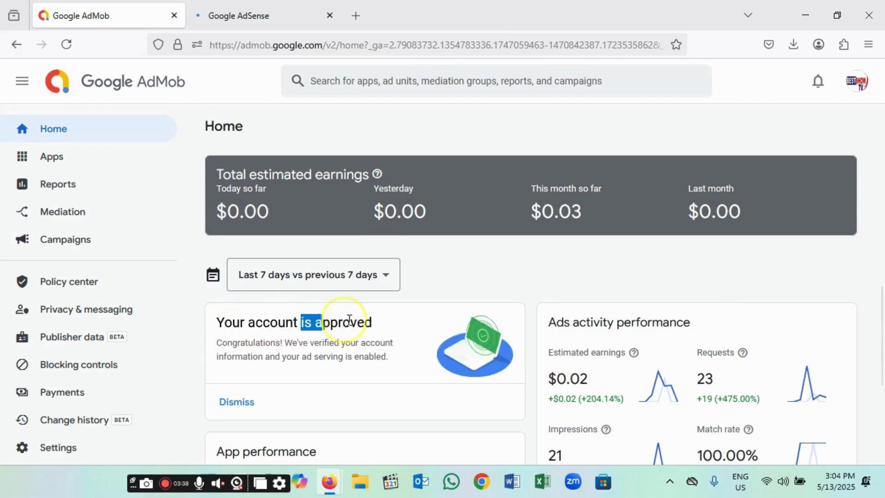
{"action": "left_click", "coordinate": [351, 321]}
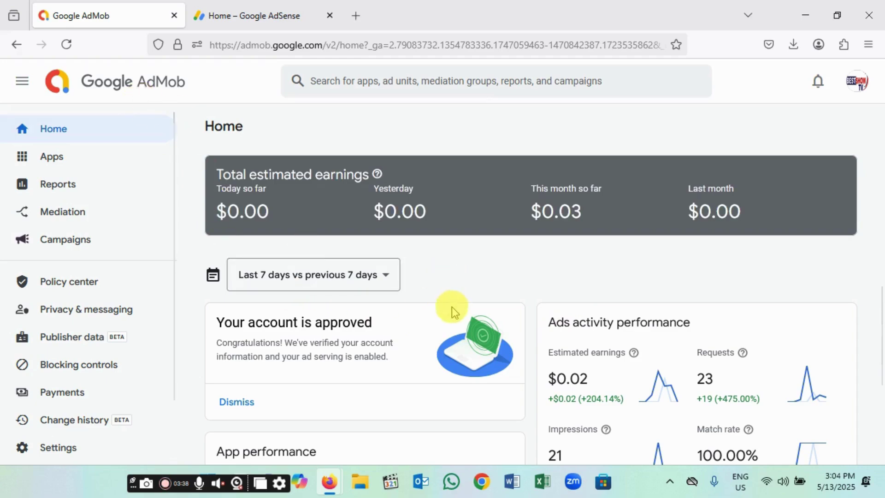
{"action": "scroll", "coordinate": [248, 261], "scroll_direction": "down", "scroll_amount": 2}
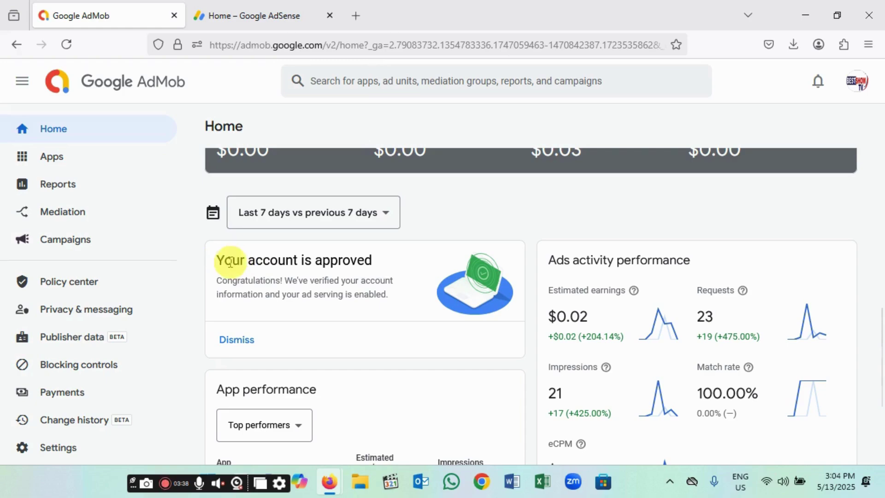
{"action": "left_click_drag", "start_coordinate": [221, 261], "coordinate": [377, 261]}
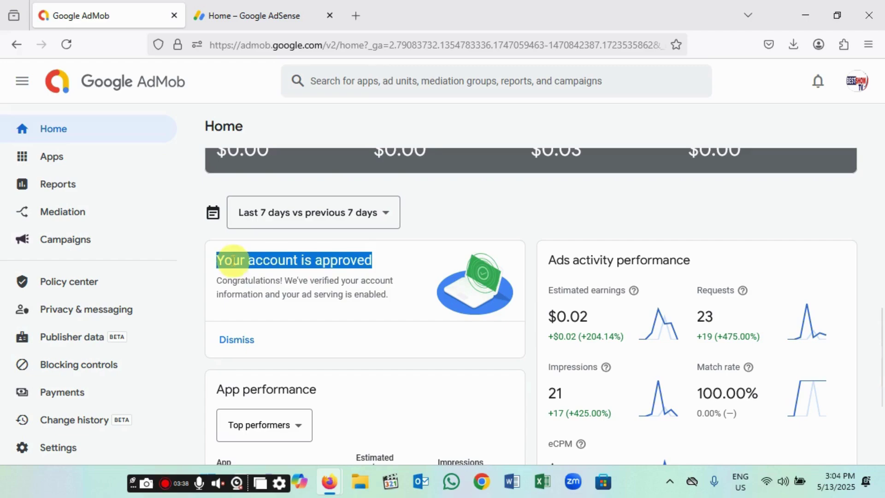
{"action": "left_click", "coordinate": [233, 259]}
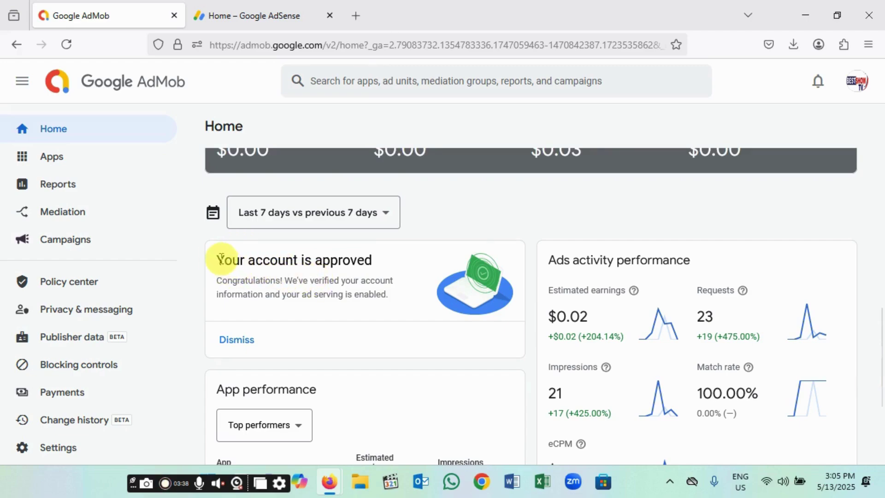
- Reselect the approval heading, scroll the performance figures, and bring up the Apps list
{"action": "left_click_drag", "start_coordinate": [221, 258], "coordinate": [385, 263]}
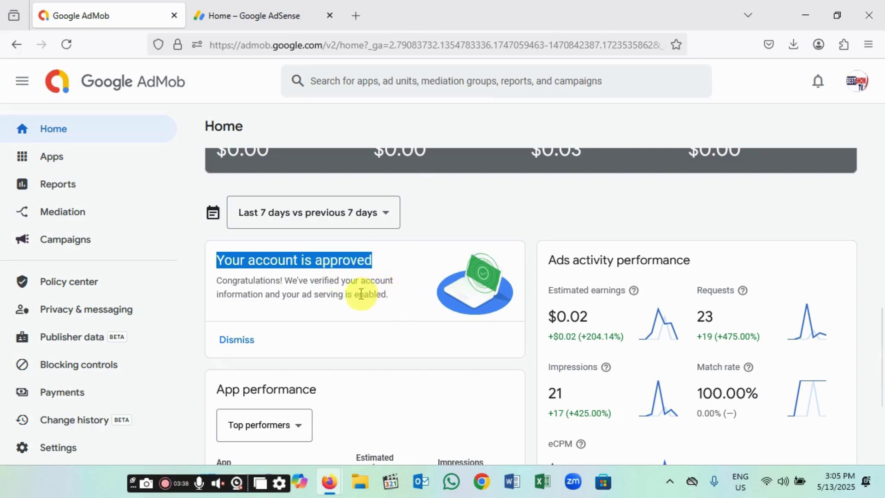
{"action": "scroll", "coordinate": [394, 312], "scroll_direction": "down", "scroll_amount": 2}
{"action": "scroll", "coordinate": [394, 311], "scroll_direction": "down", "scroll_amount": 3}
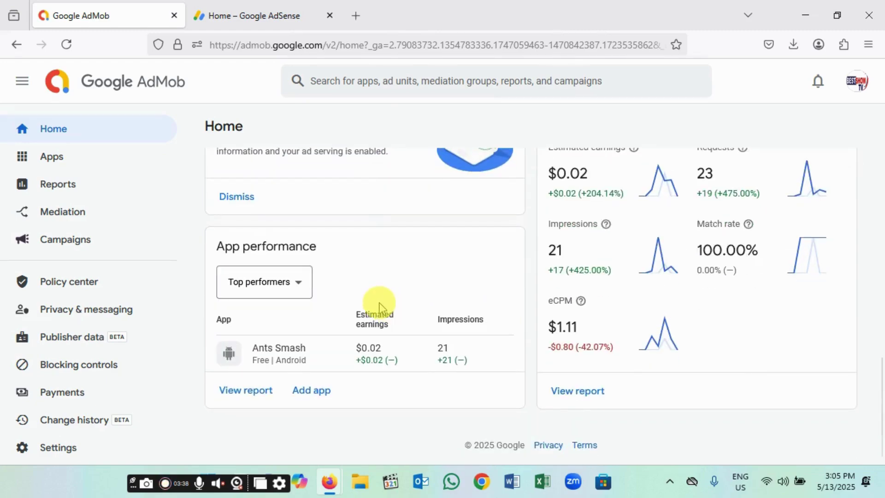
{"action": "scroll", "coordinate": [203, 236], "scroll_direction": "up", "scroll_amount": 3}
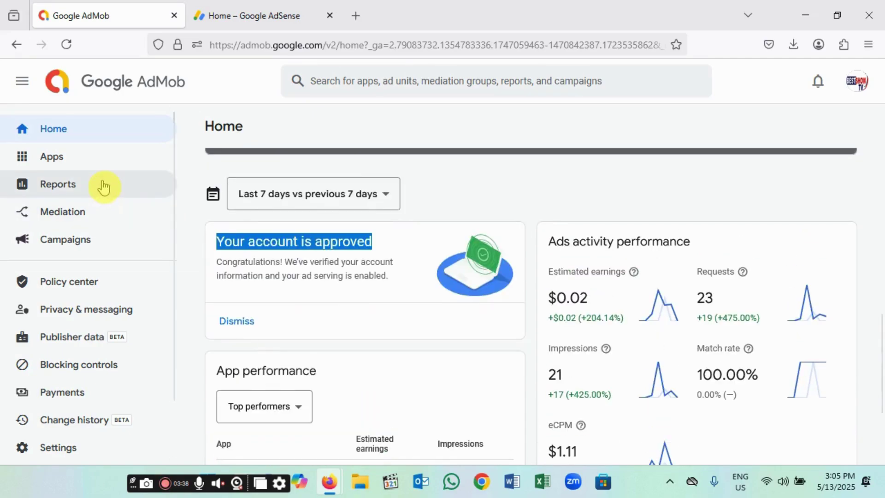
{"action": "left_click", "coordinate": [121, 164]}
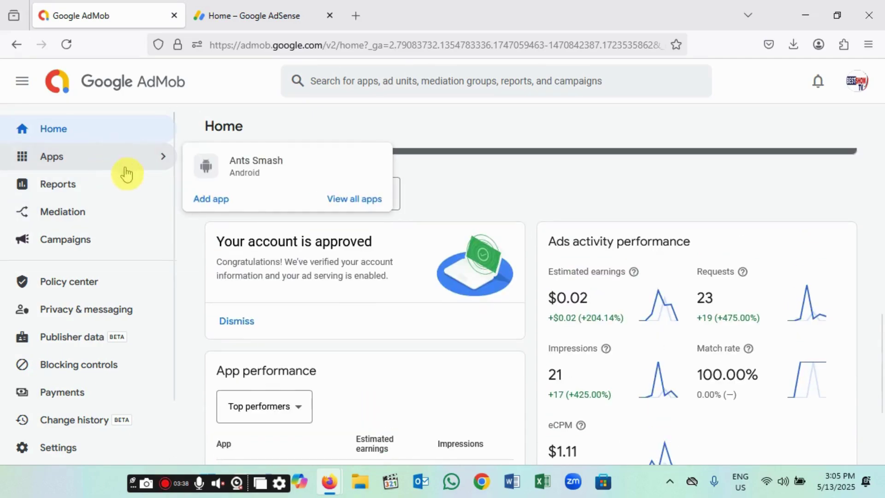
- Choose Add app in AdMob's Apps menu, then switch to the AdSense Home tab
{"action": "left_click", "coordinate": [226, 205]}
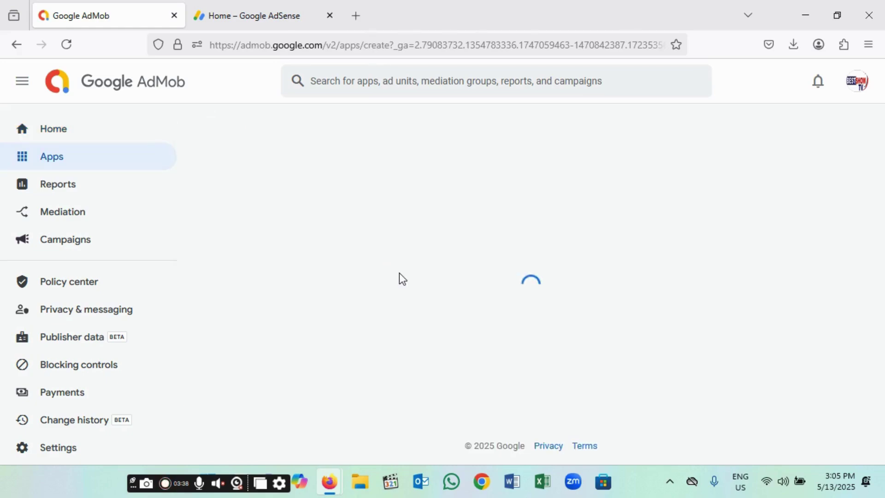
{"action": "left_click", "coordinate": [260, 19]}
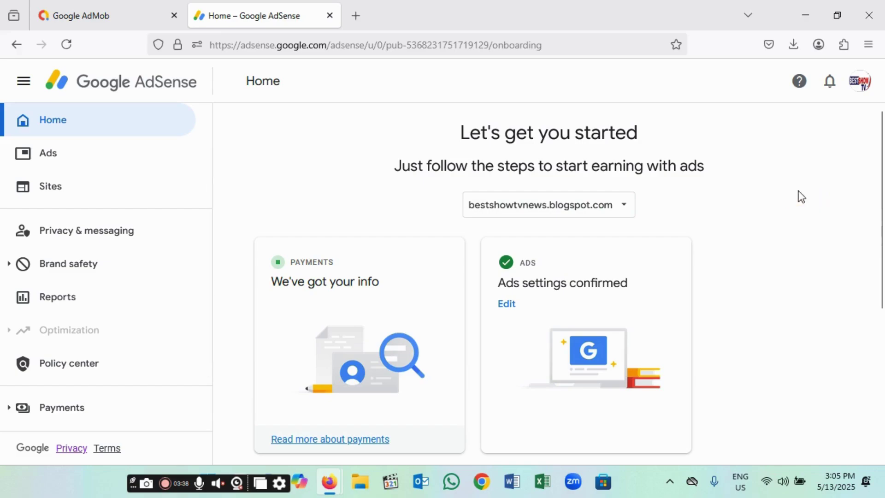
- In AdSense Sites, abandon a new-site entry and view bestshowtvnews.blogspot.com's review status
{"action": "left_click", "coordinate": [57, 195]}
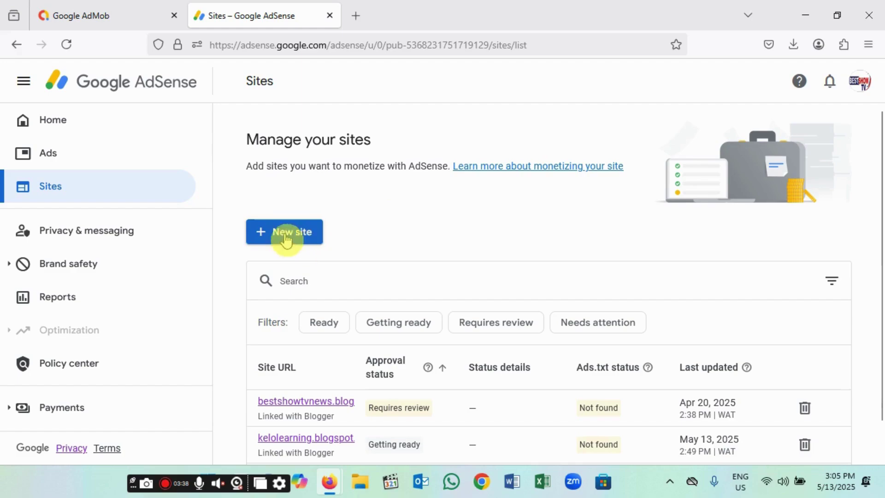
{"action": "left_click", "coordinate": [303, 236]}
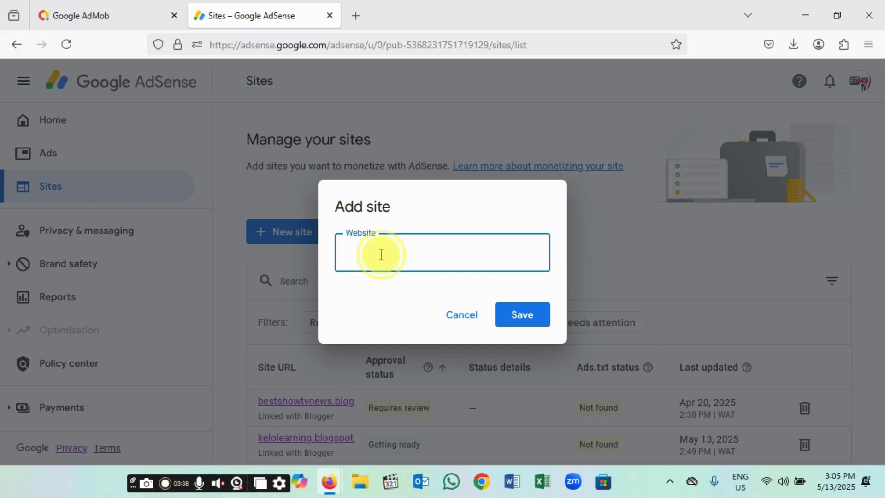
{"action": "left_click", "coordinate": [458, 318]}
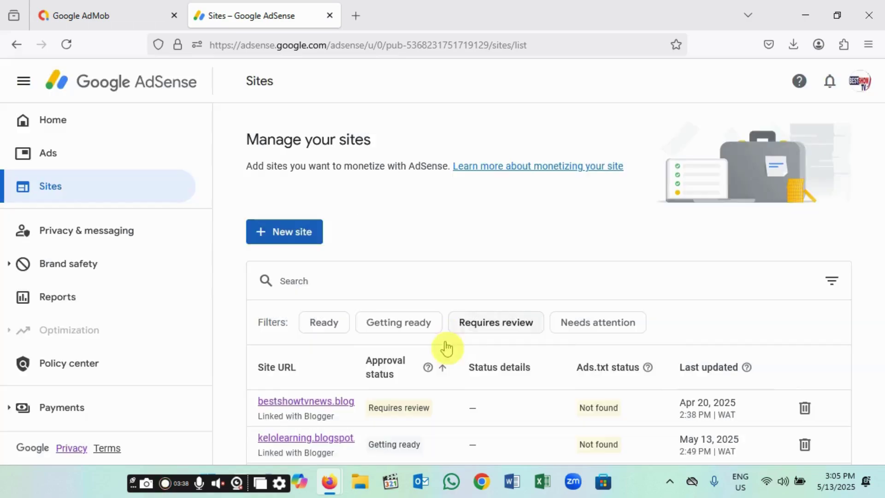
{"action": "left_click", "coordinate": [447, 360]}
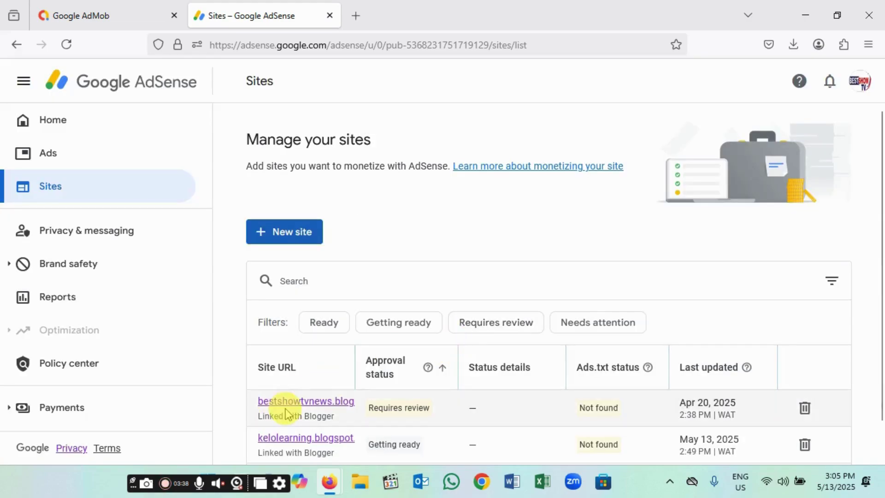
{"action": "left_click", "coordinate": [302, 408]}
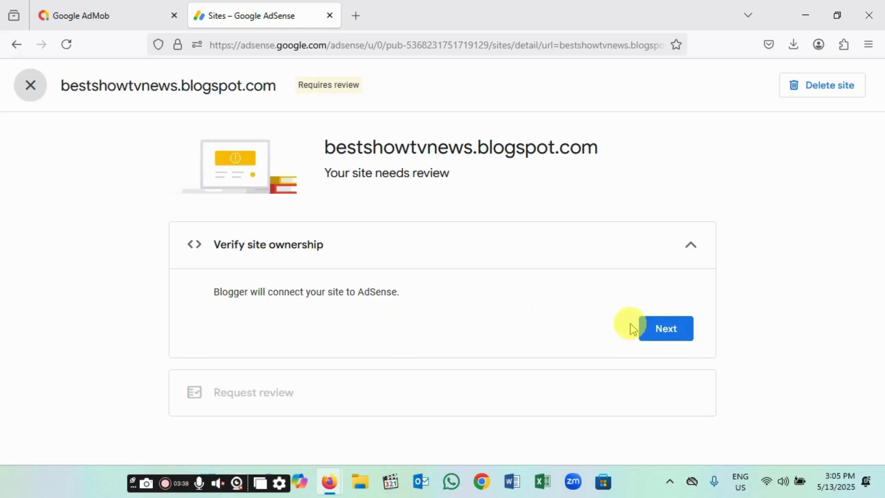
{"action": "left_click", "coordinate": [31, 90]}
{"action": "scroll", "coordinate": [306, 336], "scroll_direction": "down", "scroll_amount": 1}
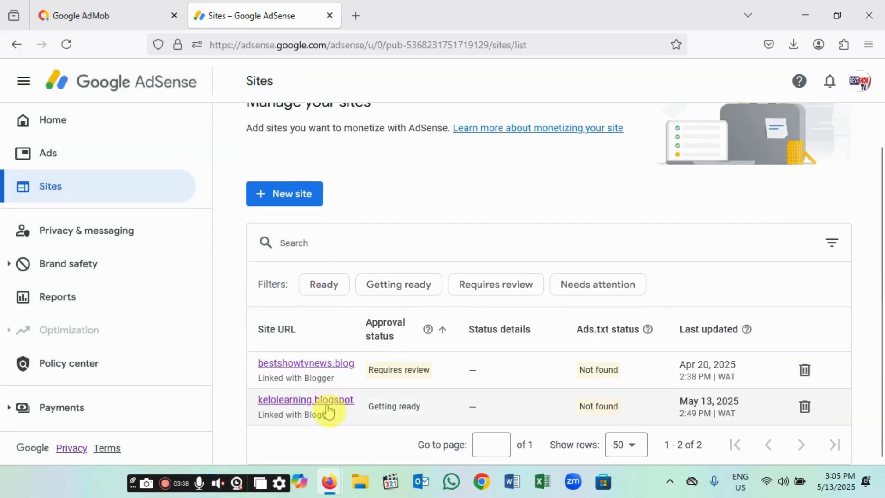
{"action": "left_click", "coordinate": [327, 405]}
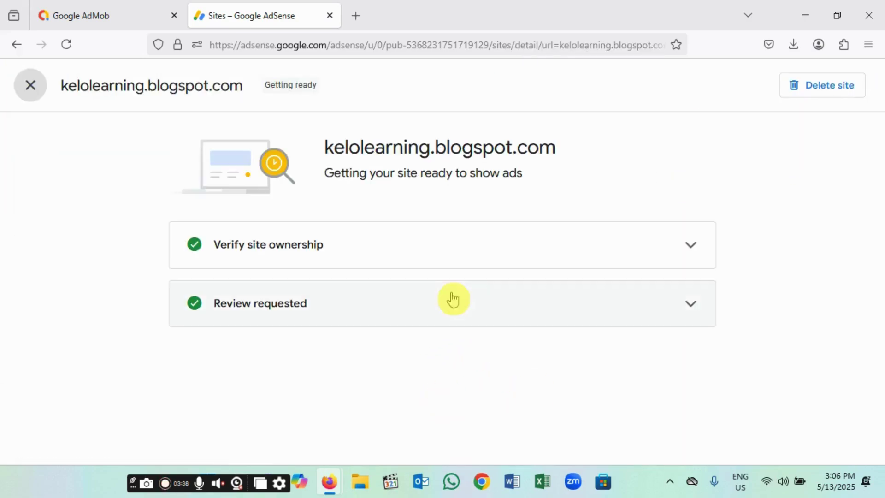
{"action": "left_click", "coordinate": [692, 261]}
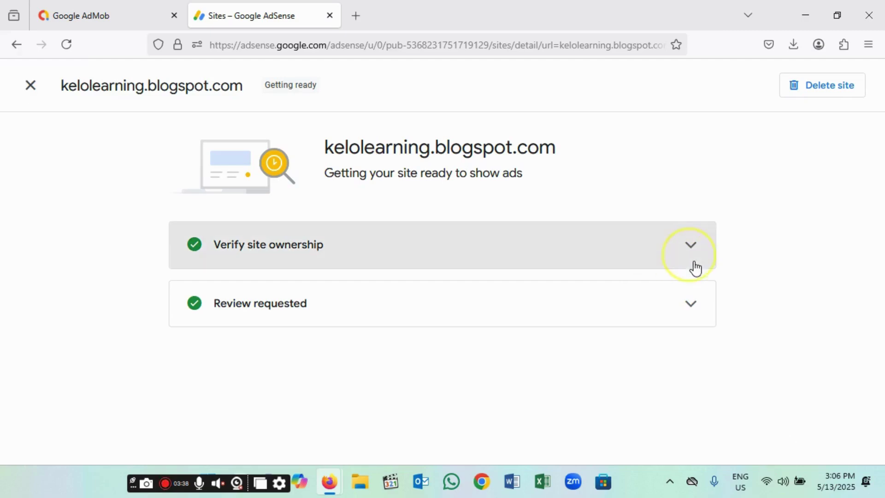
{"action": "left_click", "coordinate": [690, 363]}
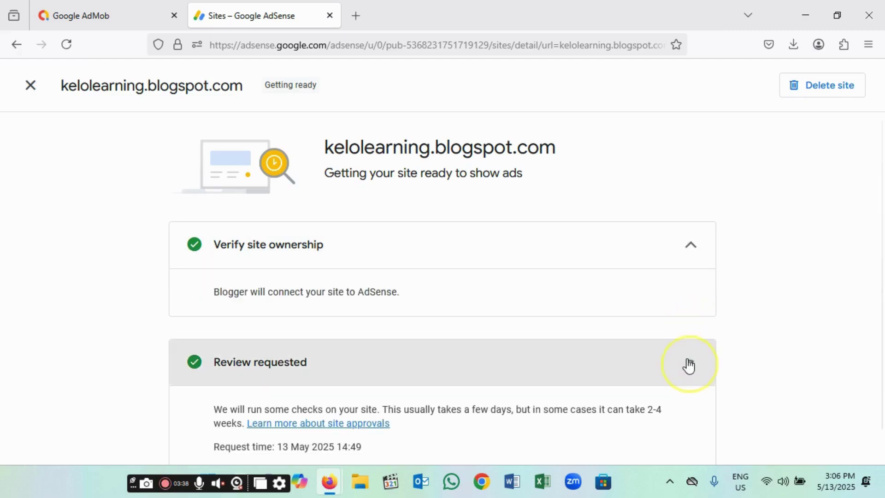
{"action": "scroll", "coordinate": [446, 331], "scroll_direction": "down", "scroll_amount": 1}
{"action": "scroll", "coordinate": [162, 247], "scroll_direction": "up", "scroll_amount": 1}
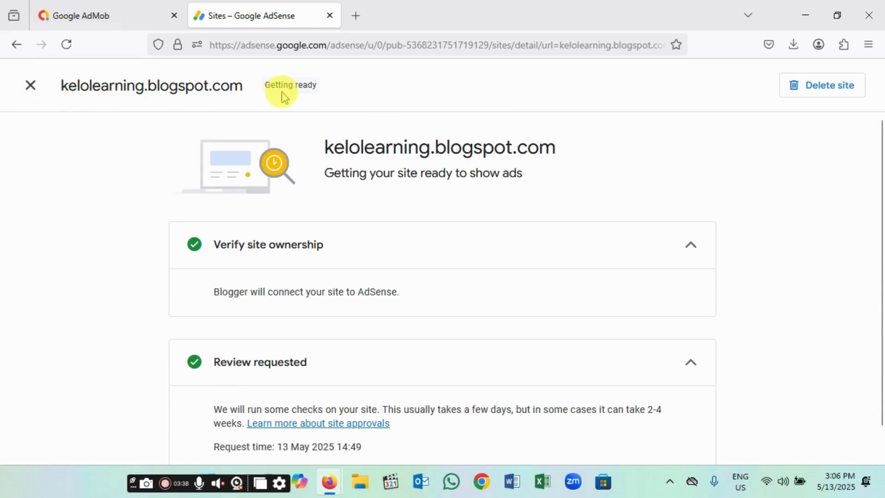
{"action": "left_click", "coordinate": [30, 86]}
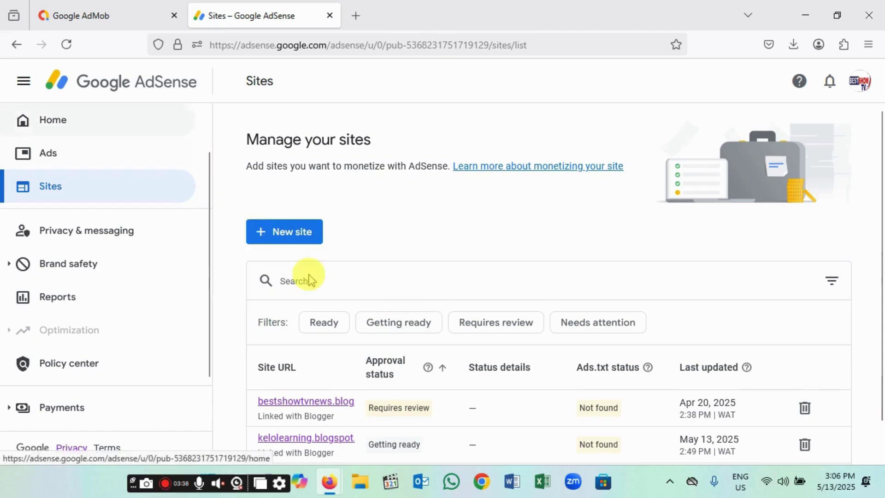
{"action": "scroll", "coordinate": [401, 338], "scroll_direction": "down", "scroll_amount": 1}
{"action": "scroll", "coordinate": [401, 338], "scroll_direction": "down", "scroll_amount": 1}
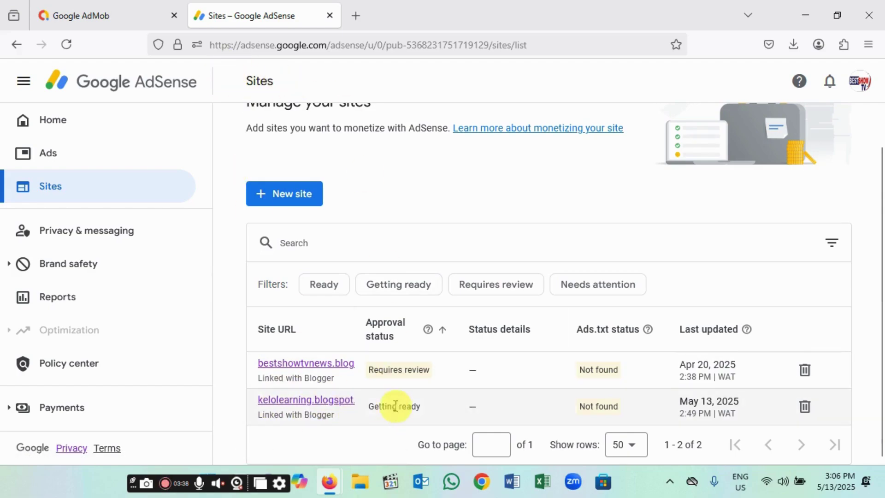
{"action": "left_click_drag", "start_coordinate": [370, 406], "coordinate": [425, 408]}
{"action": "left_click", "coordinate": [409, 403]}
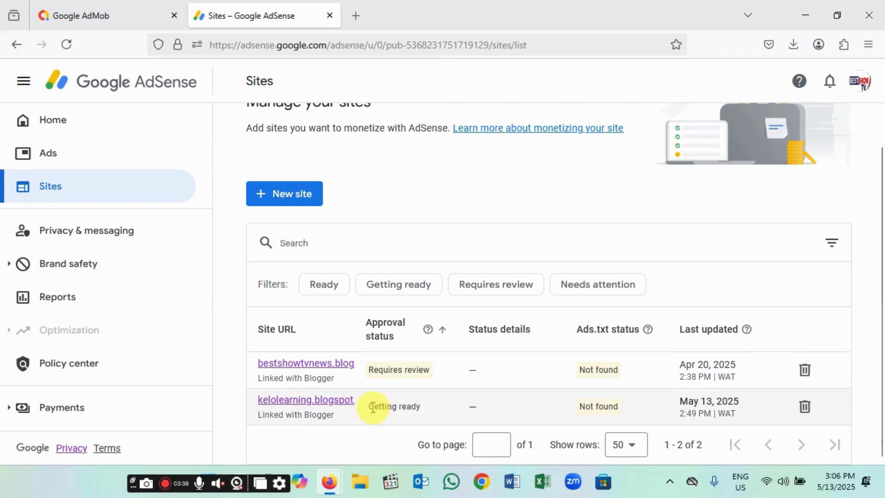
{"action": "left_click", "coordinate": [393, 411]}
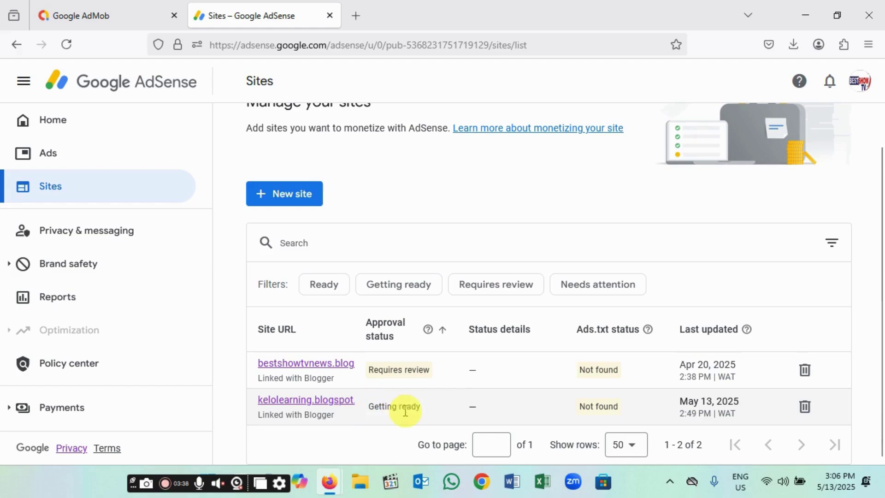
{"action": "left_click_drag", "start_coordinate": [398, 410], "coordinate": [369, 406]}
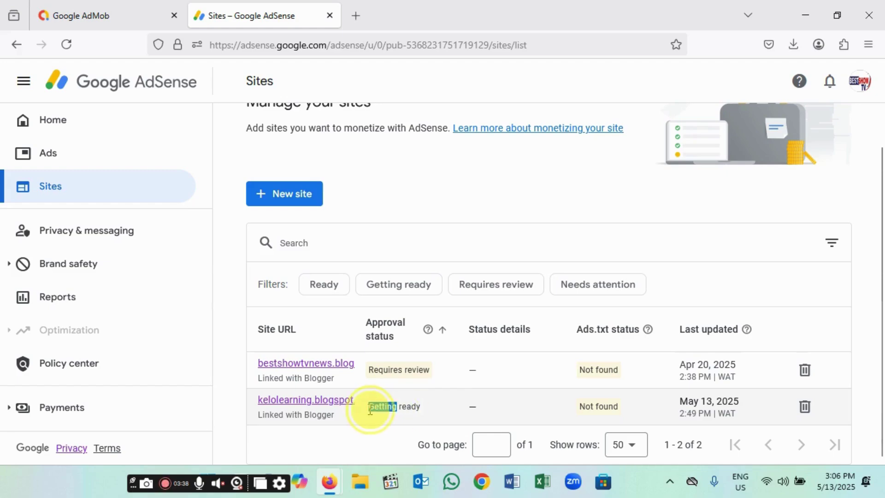
{"action": "left_click", "coordinate": [402, 407]}
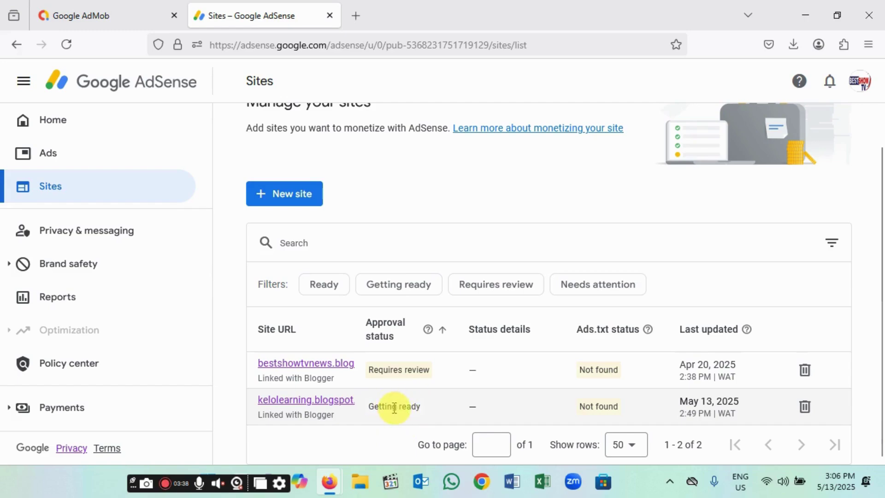
{"action": "left_click", "coordinate": [129, 18]}
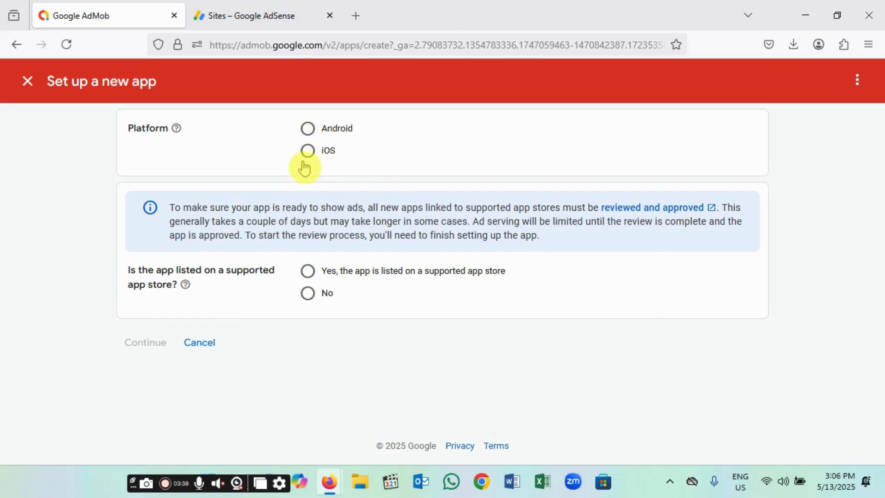
- Set the new app's platform to Android, answer No to the app store question, and continue
{"action": "left_click", "coordinate": [308, 132]}
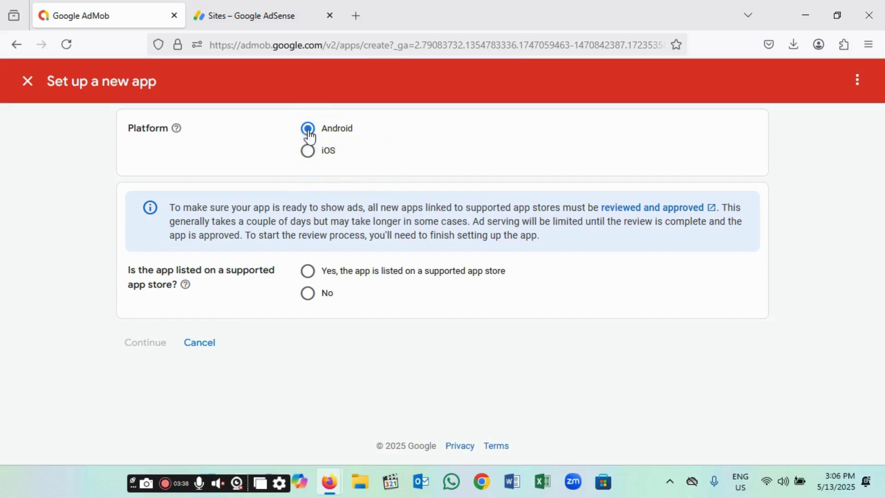
{"action": "left_click", "coordinate": [309, 154]}
{"action": "left_click", "coordinate": [308, 129]}
{"action": "left_click", "coordinate": [310, 278]}
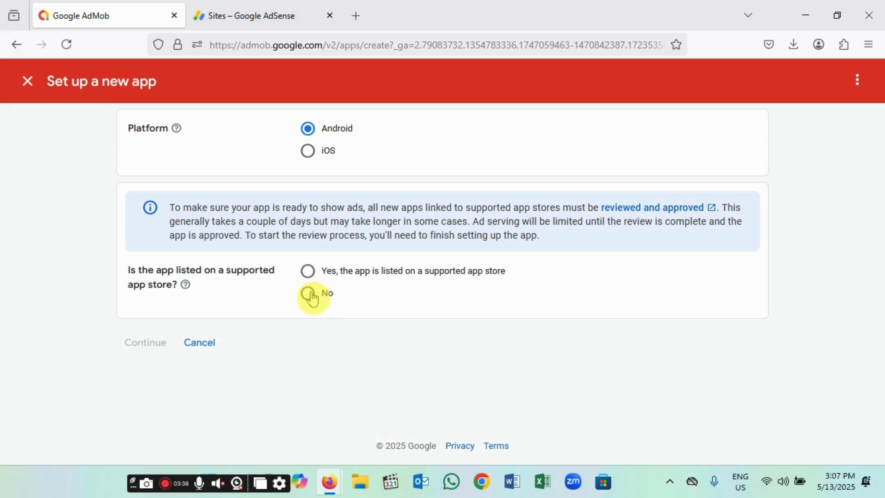
{"action": "left_click", "coordinate": [309, 295]}
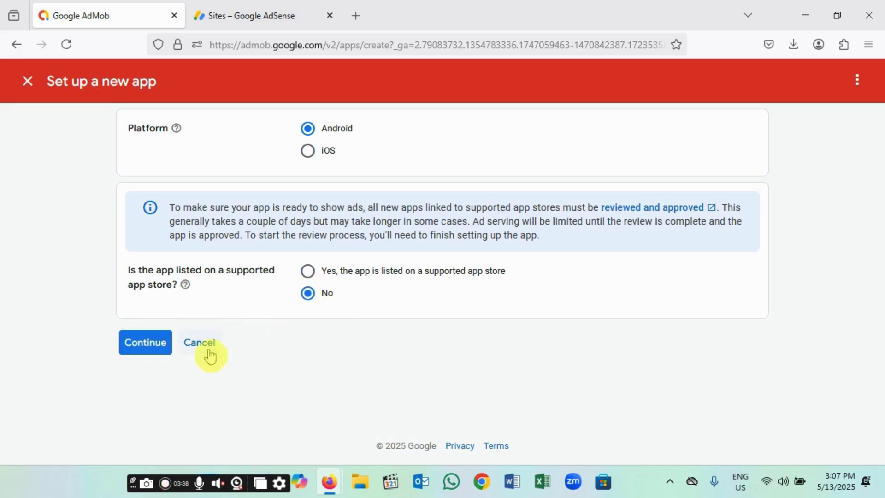
{"action": "left_click", "coordinate": [161, 351]}
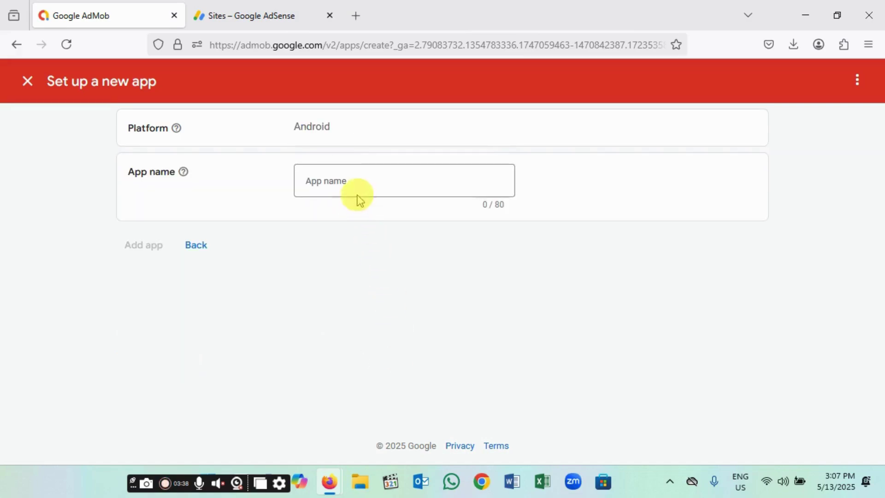
- Name the Android app 'kelo' and add it to AdMob
{"action": "left_click", "coordinate": [360, 179]}
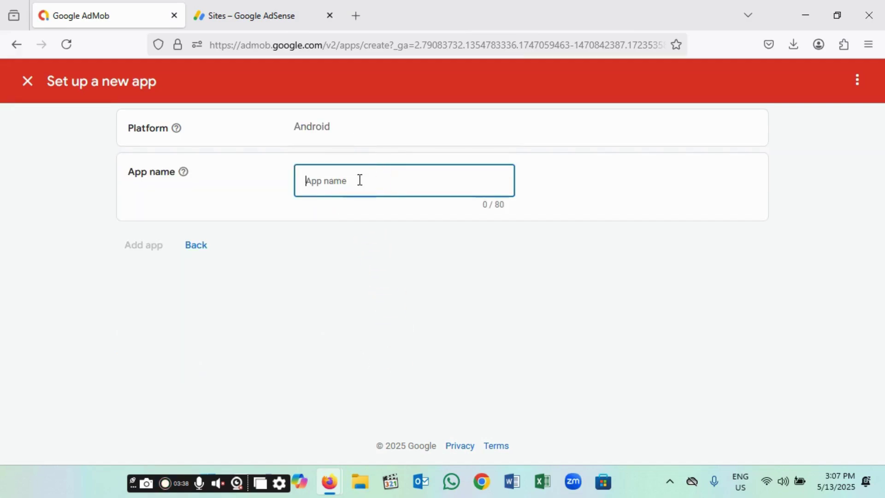
{"action": "left_click", "coordinate": [359, 180]}
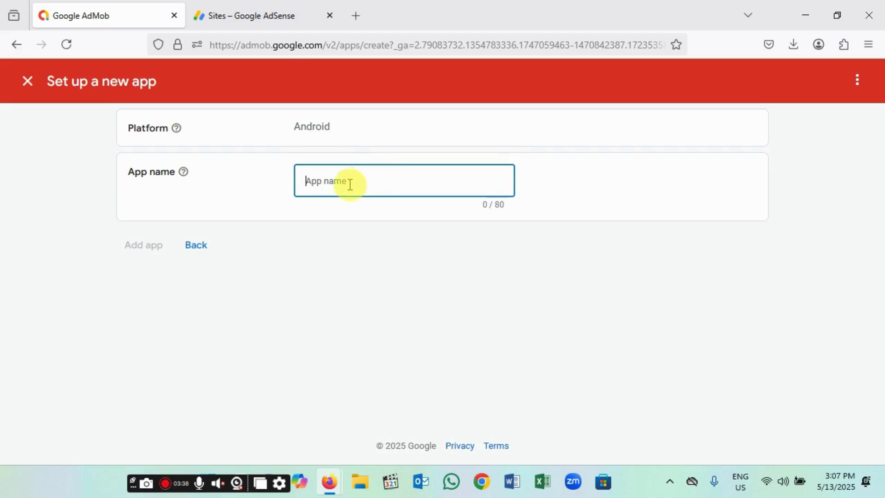
{"action": "left_click", "coordinate": [263, 19]}
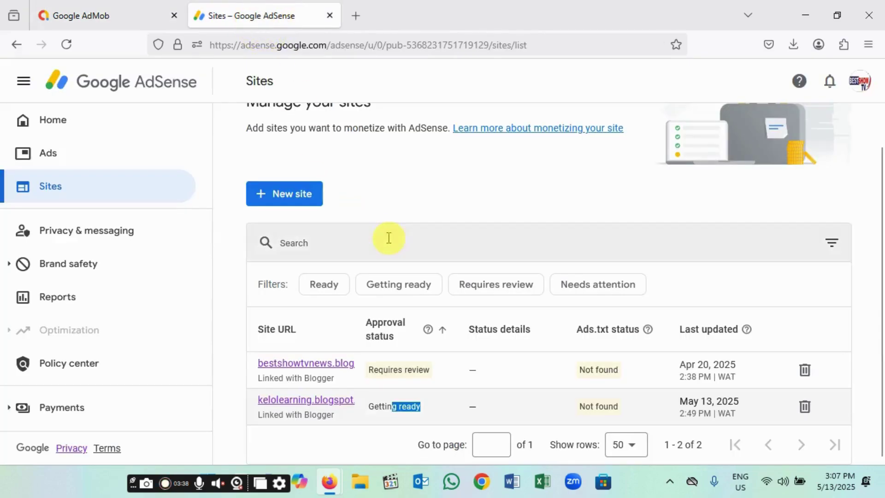
{"action": "left_click", "coordinate": [125, 24]}
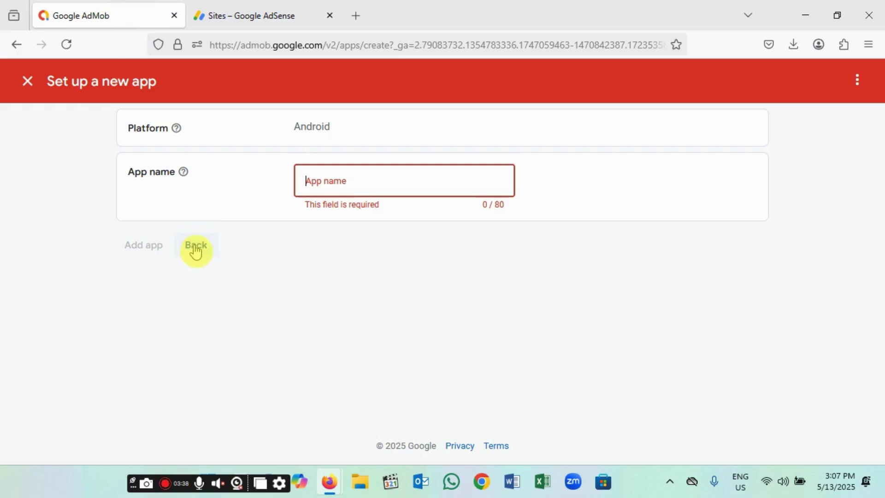
{"action": "left_click", "coordinate": [345, 167]}
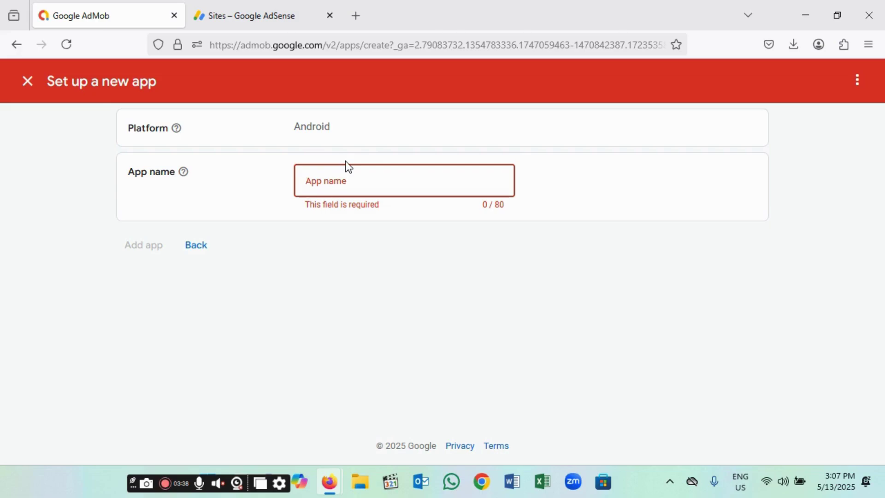
{"action": "left_click", "coordinate": [348, 180]}
{"action": "left_click", "coordinate": [351, 181]}
{"action": "type", "text": "kelo"}
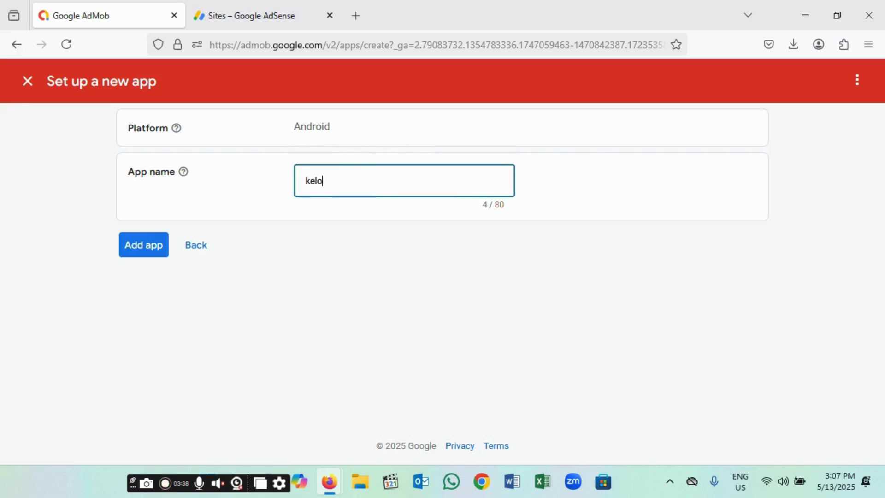
{"action": "left_click", "coordinate": [151, 248]}
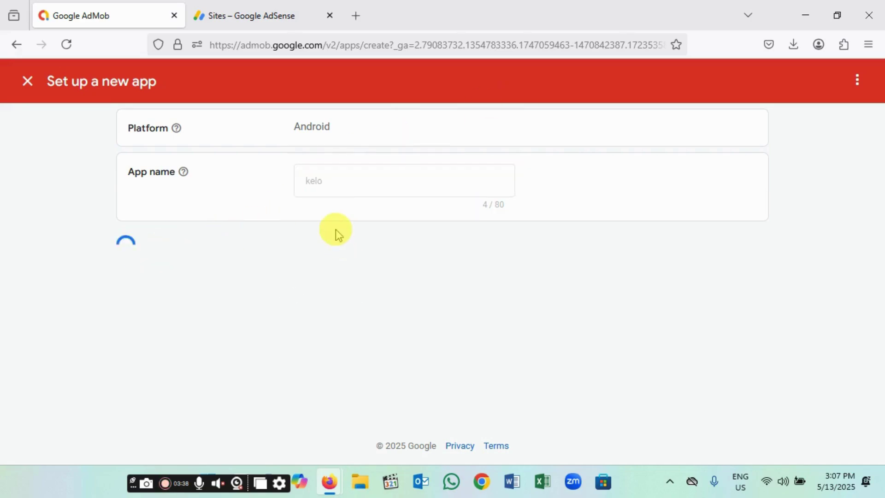
- Finish the app setup and scroll through kelo's app overview
{"action": "left_click", "coordinate": [143, 316]}
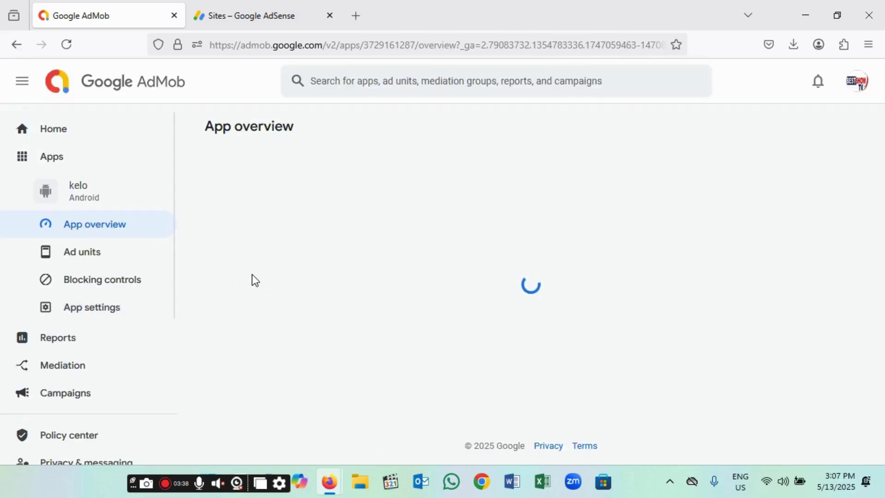
{"action": "left_click", "coordinate": [253, 276]}
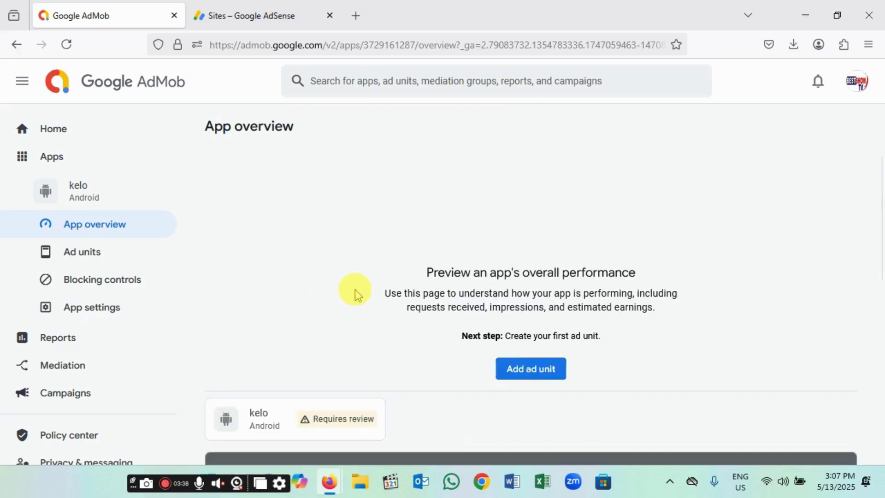
{"action": "scroll", "coordinate": [379, 314], "scroll_direction": "down", "scroll_amount": 3}
{"action": "scroll", "coordinate": [313, 318], "scroll_direction": "up", "scroll_amount": 1}
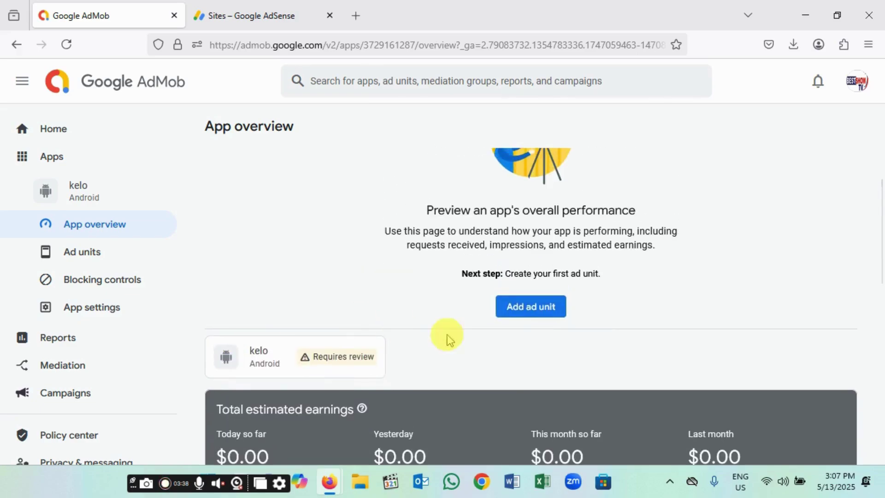
{"action": "scroll", "coordinate": [449, 339], "scroll_direction": "down", "scroll_amount": 2}
{"action": "scroll", "coordinate": [515, 355], "scroll_direction": "down", "scroll_amount": 5}
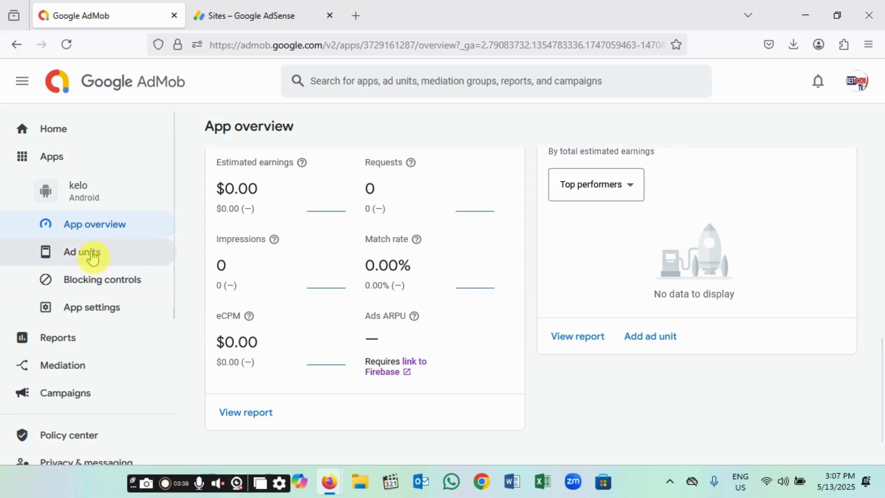
{"action": "scroll", "coordinate": [450, 287], "scroll_direction": "up", "scroll_amount": 5}
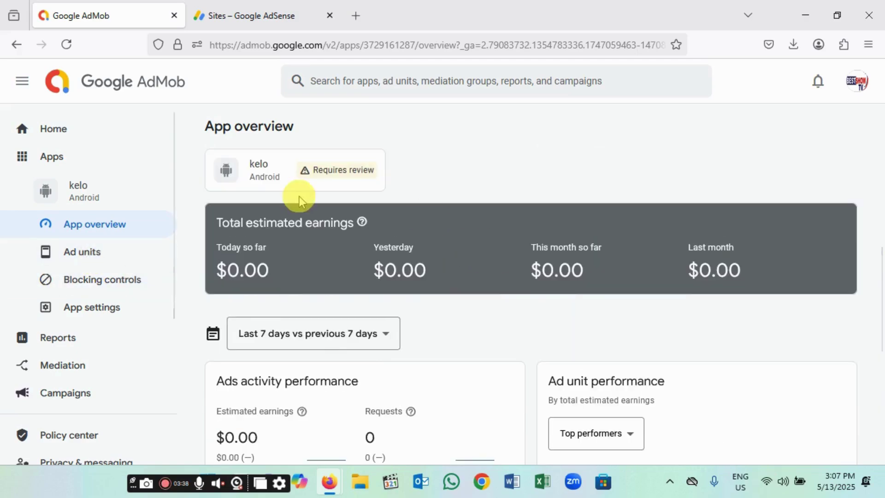
{"action": "scroll", "coordinate": [332, 221], "scroll_direction": "up", "scroll_amount": 2}
{"action": "scroll", "coordinate": [456, 255], "scroll_direction": "up", "scroll_amount": 1}
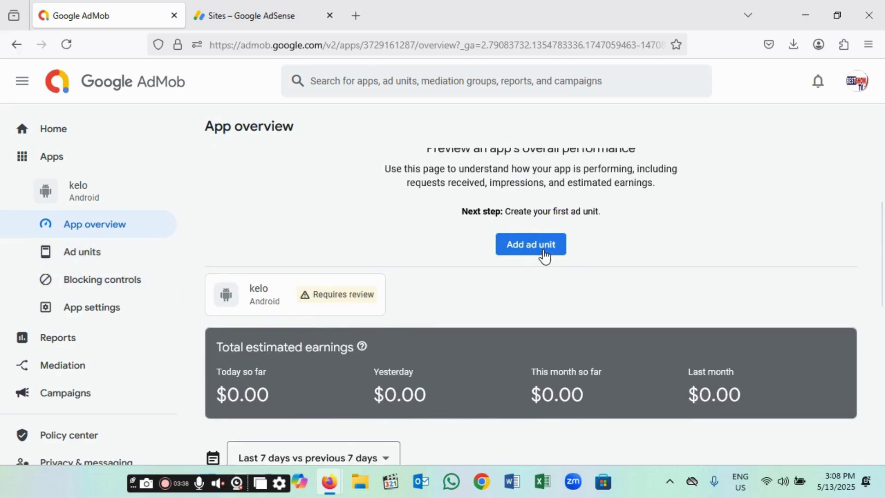
- Start kelo's first ad unit and open a new tab for the AppCreator24 site
{"action": "left_click", "coordinate": [544, 253]}
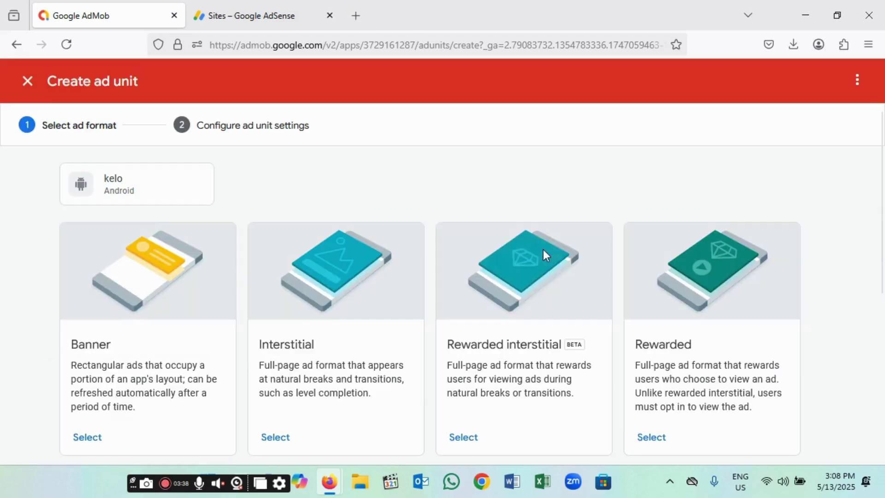
{"action": "left_click", "coordinate": [355, 21]}
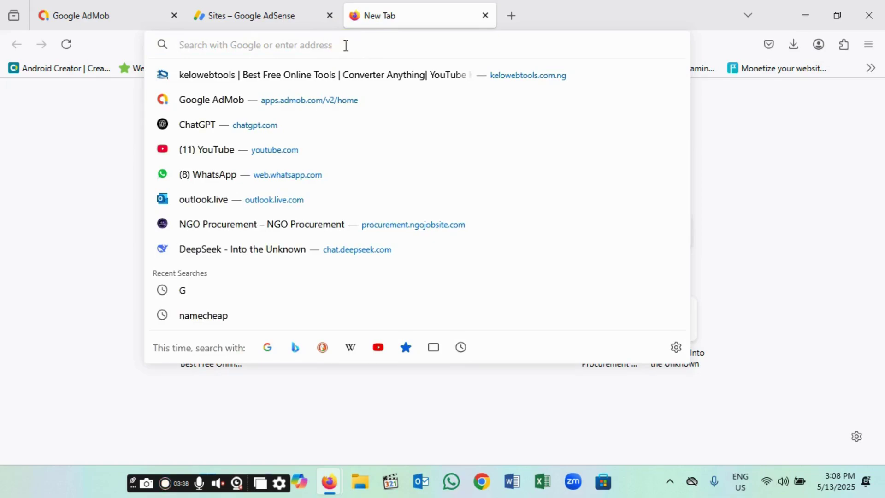
{"action": "left_click", "coordinate": [60, 69]}
- Check the AdMob ad-unit page and the AdSense tab while AppCreator24 loads
{"action": "left_click", "coordinate": [128, 19]}
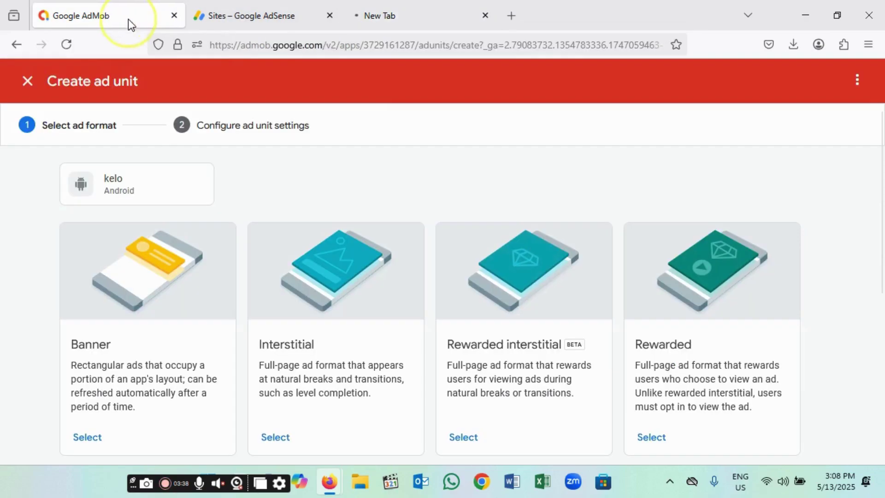
{"action": "left_click", "coordinate": [395, 23]}
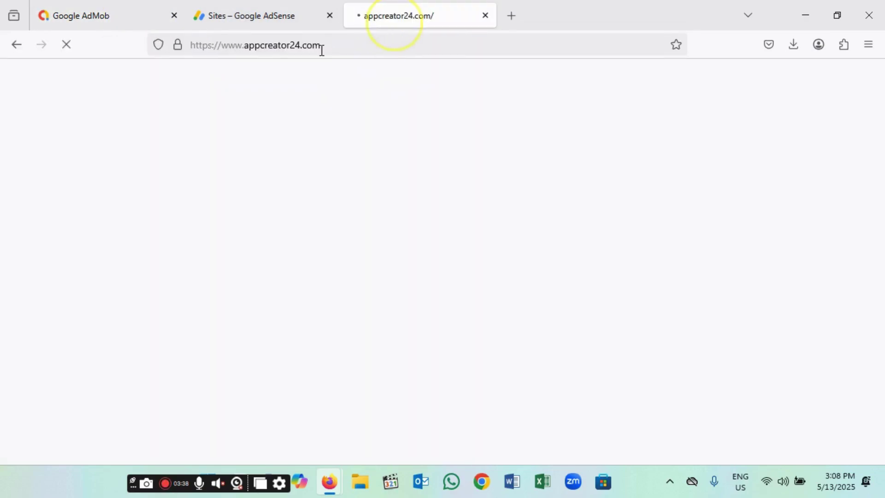
{"action": "left_click", "coordinate": [265, 22]}
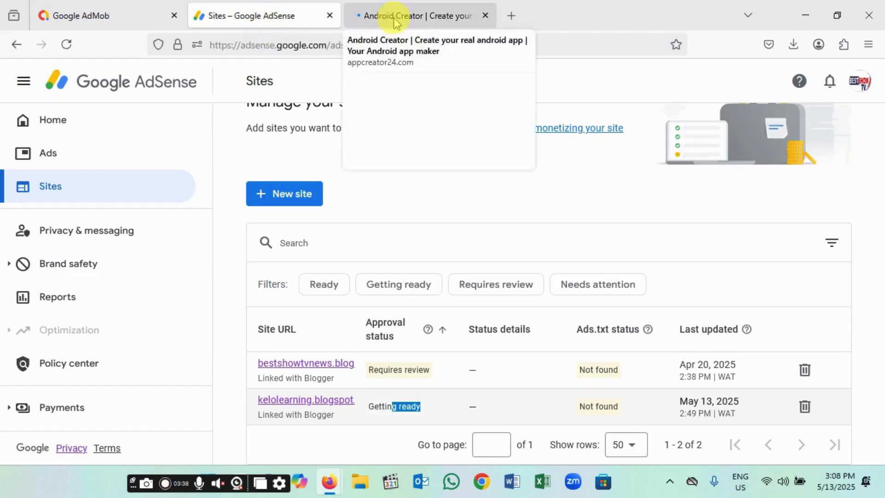
{"action": "left_click", "coordinate": [392, 18]}
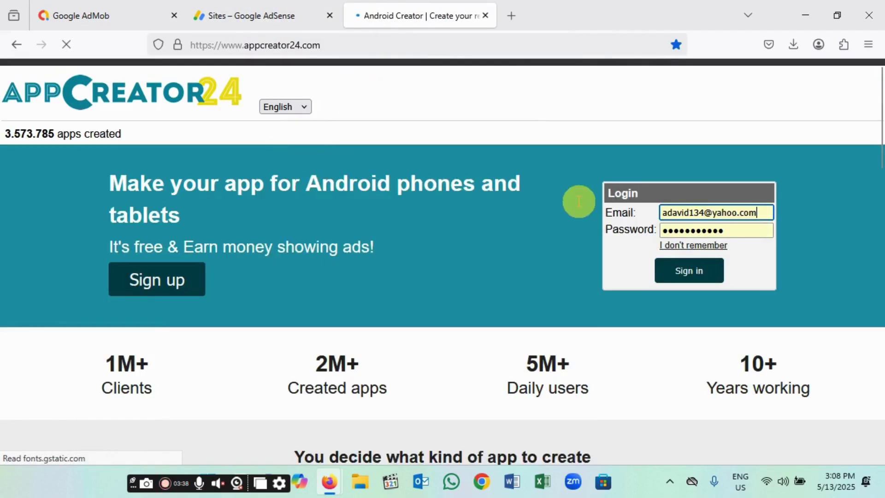
- Try signing in to AppCreator24 twice, then return to AdMob's Create ad unit page
{"action": "left_click", "coordinate": [685, 272]}
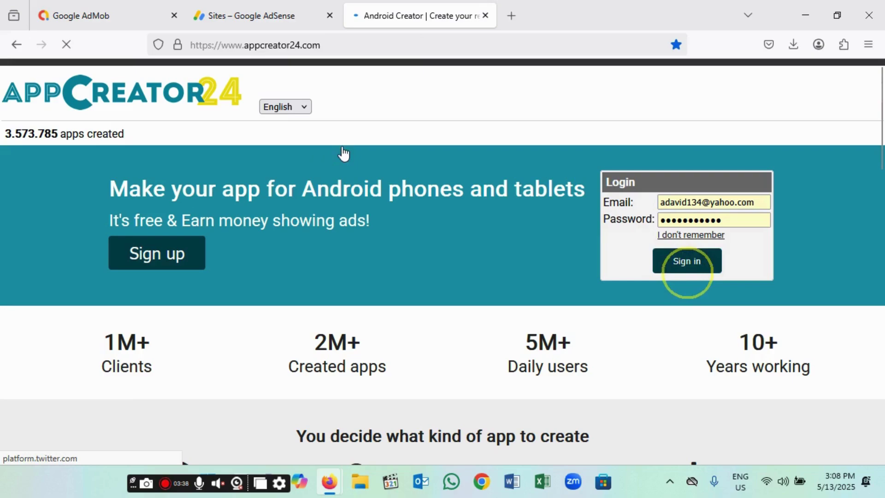
{"action": "mouse_move", "coordinate": [108, 24]}
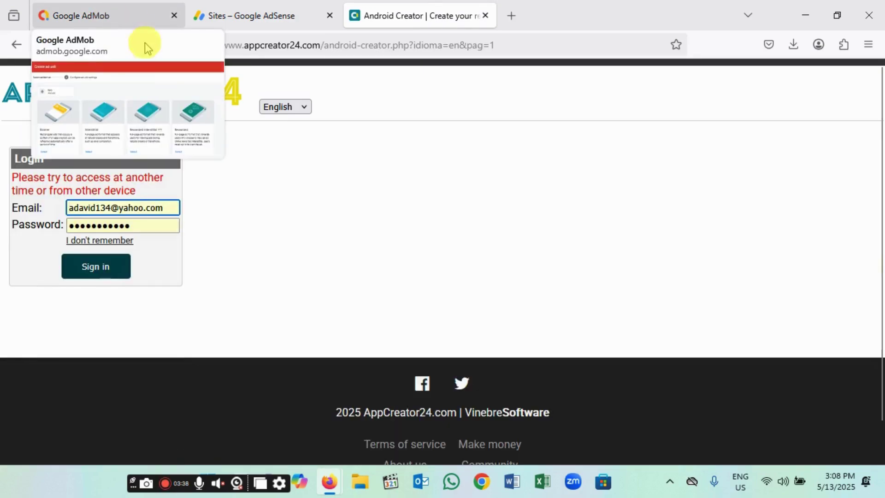
{"action": "left_click", "coordinate": [115, 276]}
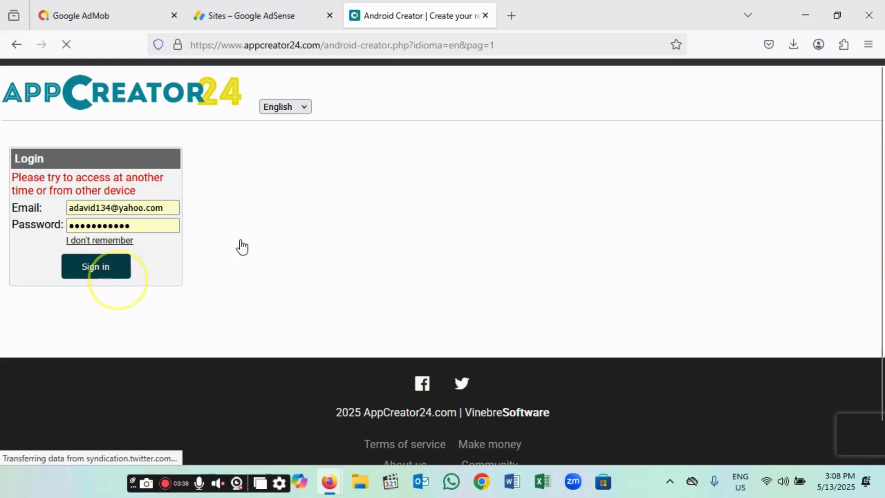
{"action": "left_click", "coordinate": [245, 21]}
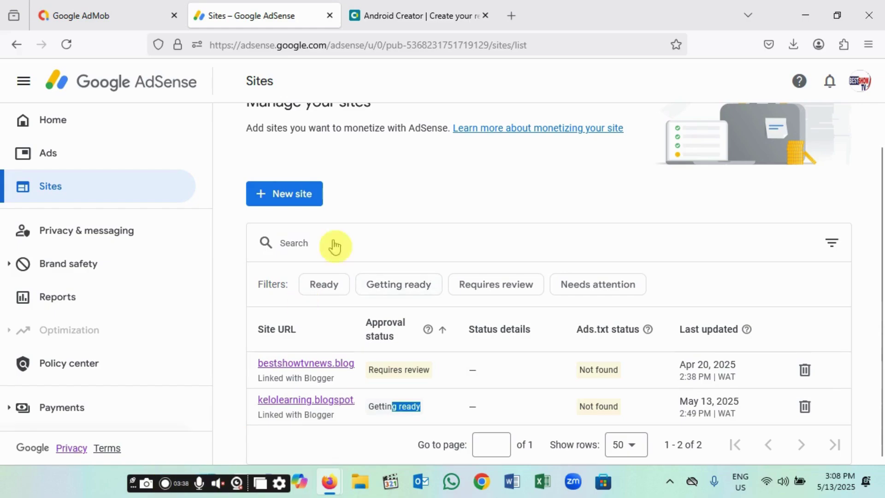
{"action": "left_click", "coordinate": [383, 16]}
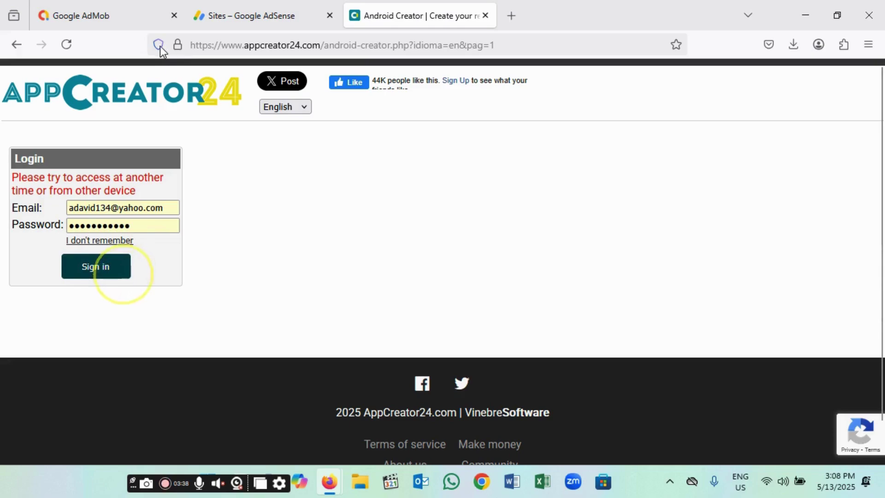
{"action": "left_click", "coordinate": [118, 17]}
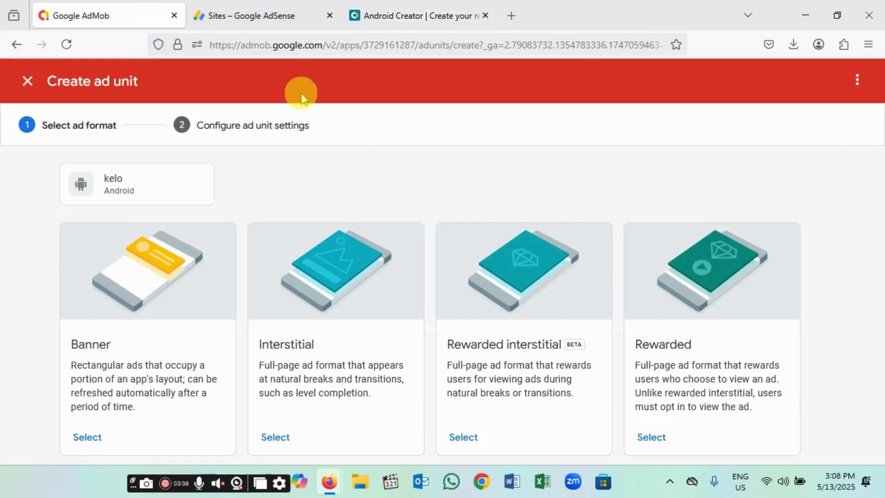
{"action": "scroll", "coordinate": [164, 286], "scroll_direction": "down", "scroll_amount": 4}
{"action": "scroll", "coordinate": [154, 265], "scroll_direction": "up", "scroll_amount": 1}
{"action": "scroll", "coordinate": [155, 265], "scroll_direction": "up", "scroll_amount": 1}
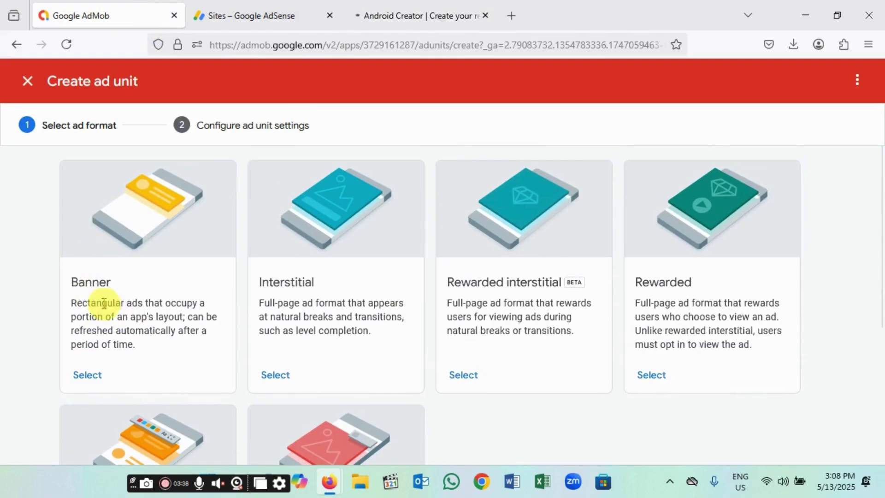
{"action": "scroll", "coordinate": [698, 298], "scroll_direction": "up", "scroll_amount": 1}
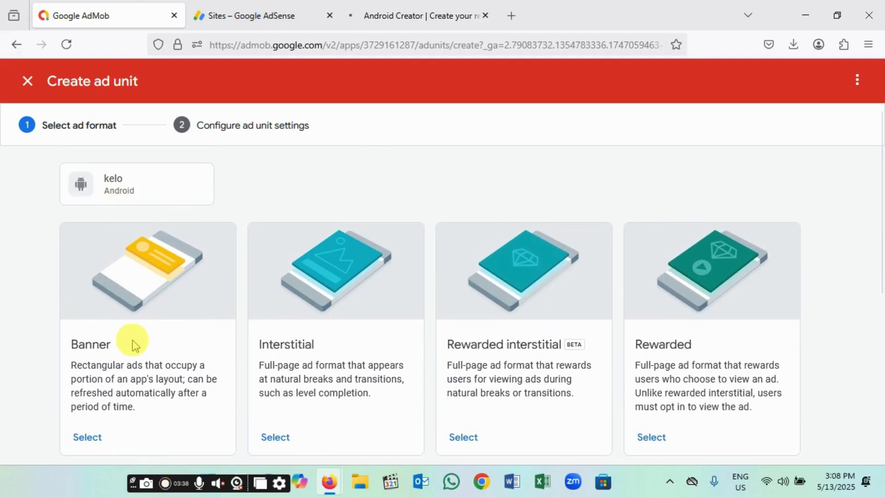
{"action": "scroll", "coordinate": [138, 341], "scroll_direction": "down", "scroll_amount": 4}
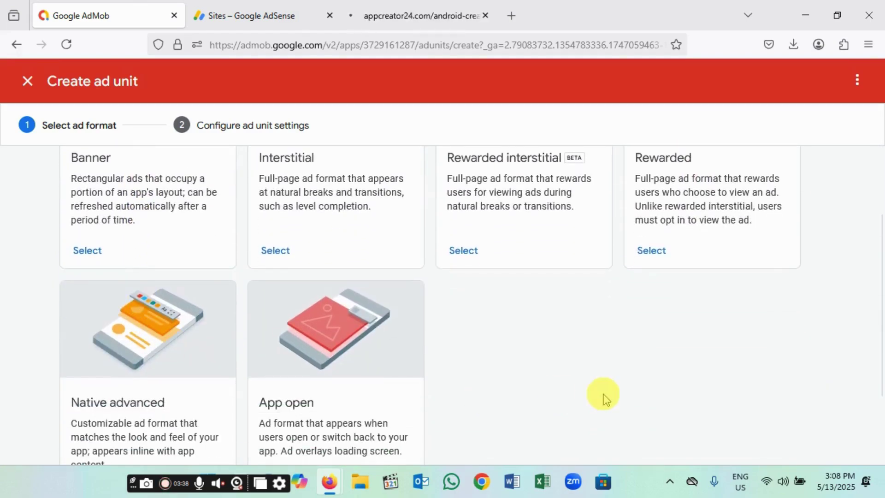
{"action": "scroll", "coordinate": [482, 374], "scroll_direction": "up", "scroll_amount": 4}
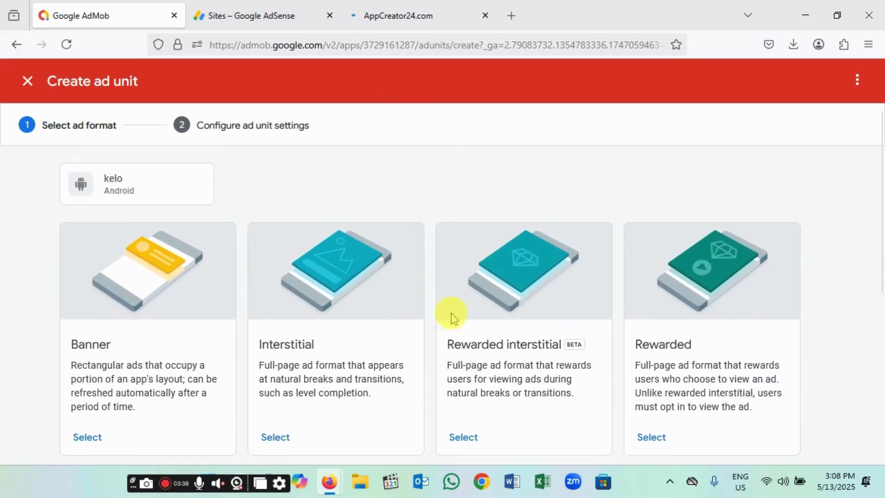
{"action": "left_click", "coordinate": [403, 16]}
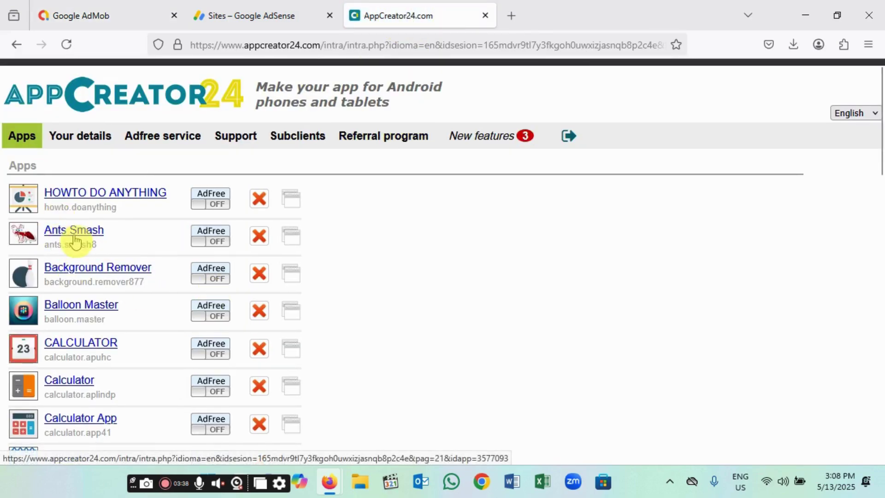
- Open the Ants Smash app in AppCreator24's editor
{"action": "left_click", "coordinate": [75, 237]}
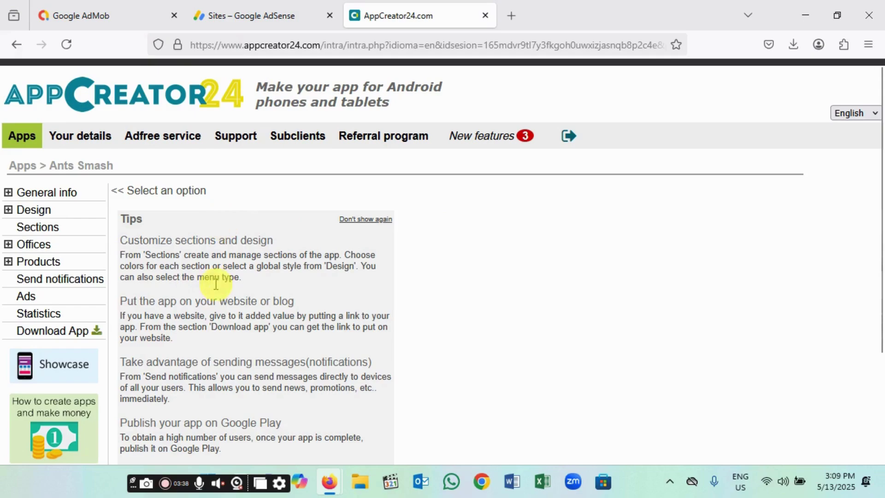
{"action": "scroll", "coordinate": [216, 284], "scroll_direction": "down", "scroll_amount": 3}
{"action": "scroll", "coordinate": [187, 307], "scroll_direction": "up", "scroll_amount": 1}
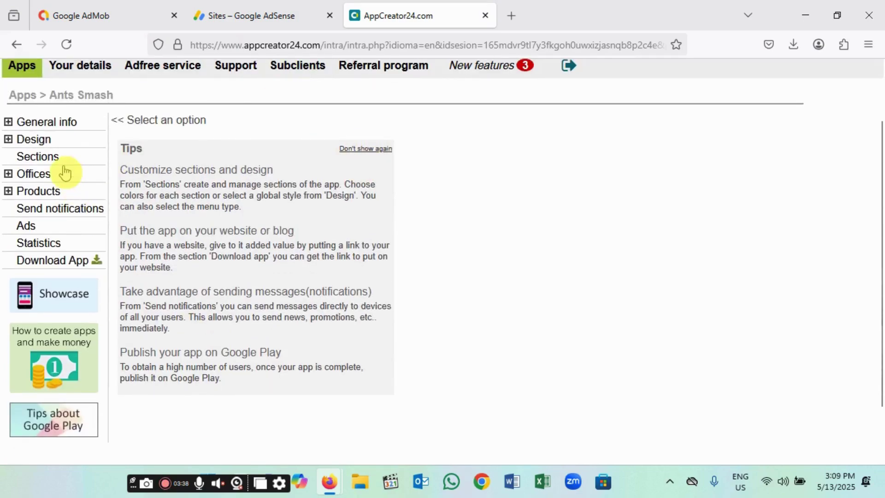
- Review Ants Smash's banner, interstitial and rewarded video AdMob IDs, then return to AdMob
{"action": "left_click", "coordinate": [64, 162]}
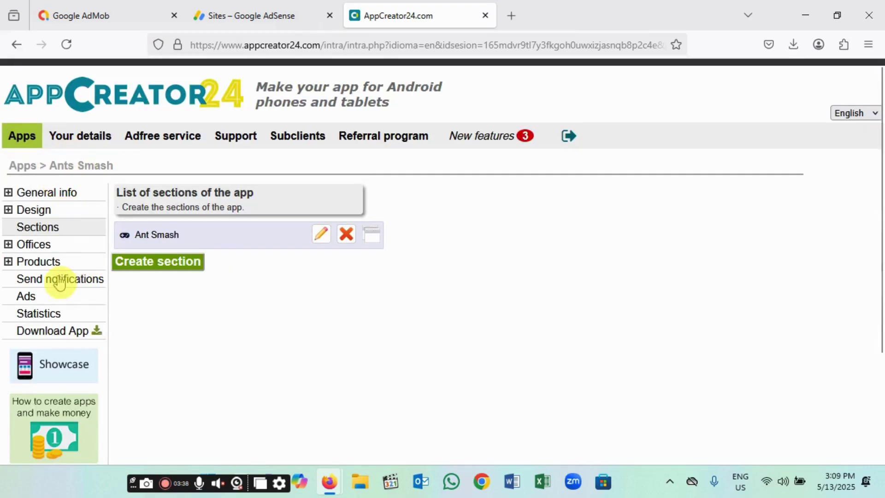
{"action": "left_click", "coordinate": [60, 282]}
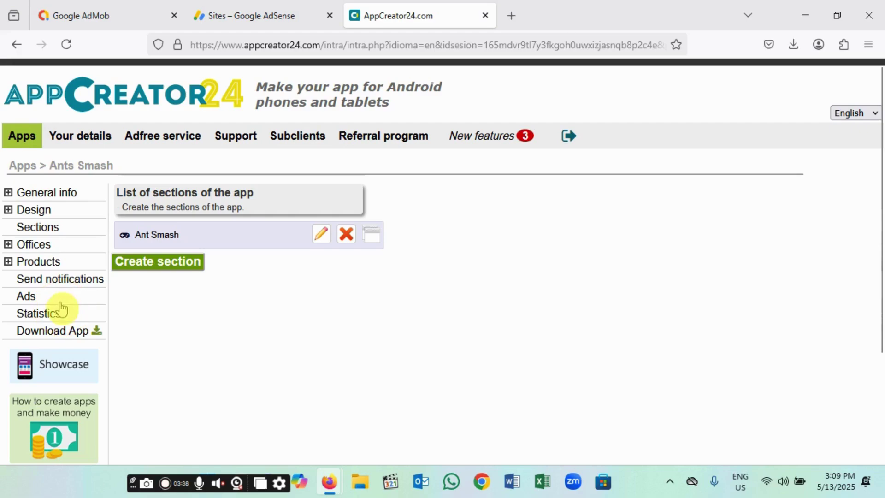
{"action": "left_click", "coordinate": [61, 300]}
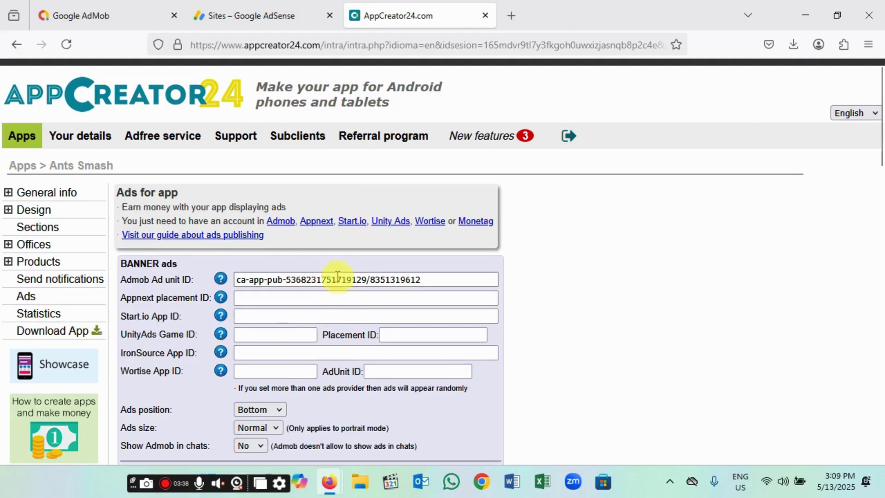
{"action": "scroll", "coordinate": [338, 277], "scroll_direction": "down", "scroll_amount": 5}
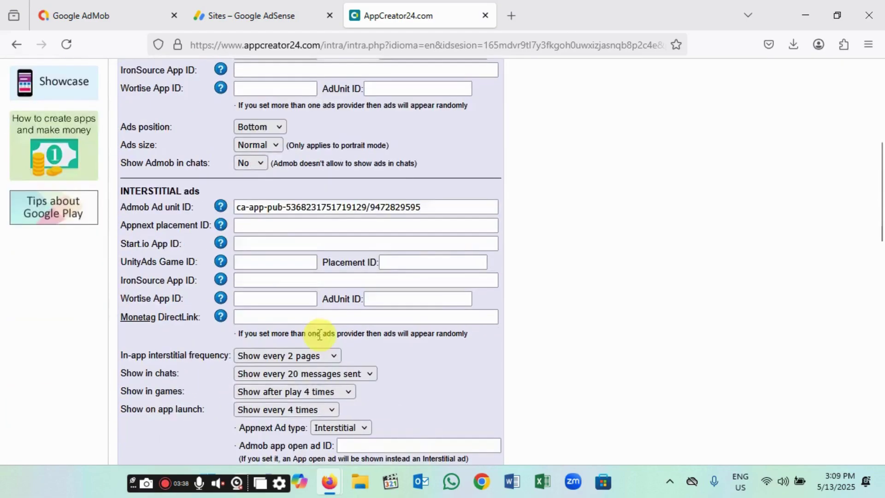
{"action": "scroll", "coordinate": [320, 335], "scroll_direction": "down", "scroll_amount": 10}
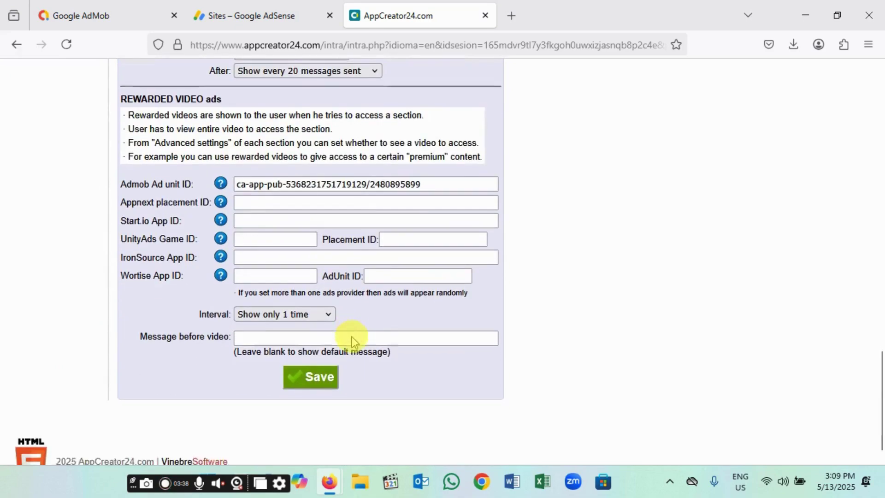
{"action": "scroll", "coordinate": [484, 267], "scroll_direction": "up", "scroll_amount": 4}
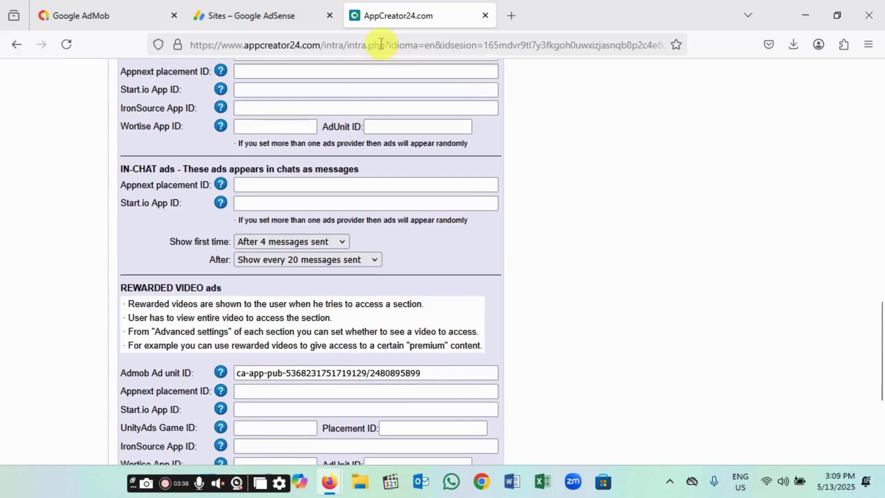
{"action": "left_click", "coordinate": [101, 21]}
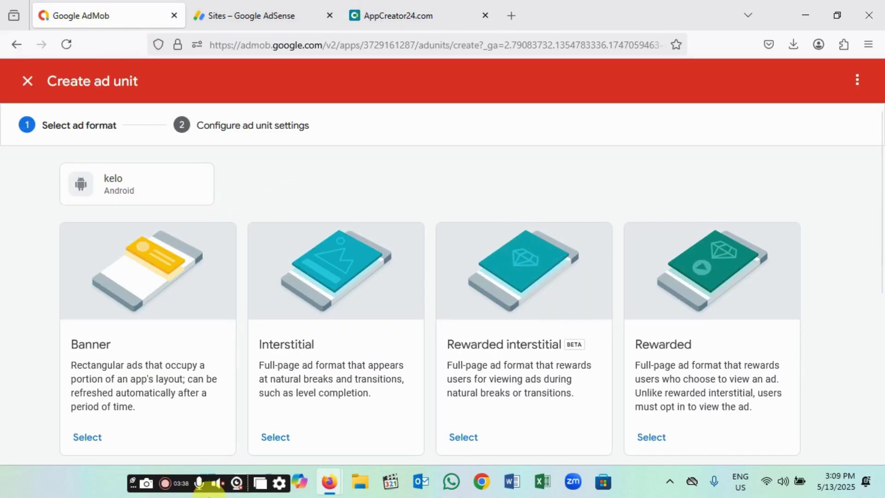